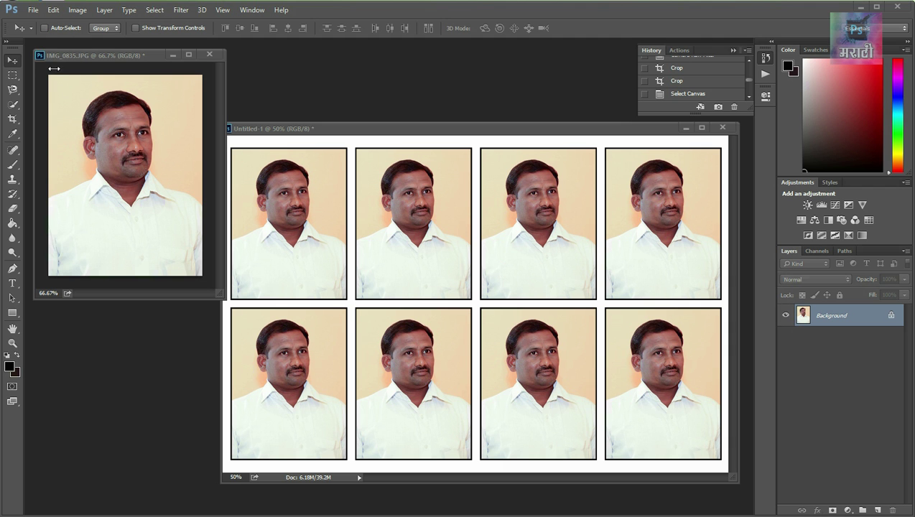
Close the Untitled-1 sheet of eight passport photos without saving it.
{"action": "mouse_move", "coordinate": [80, 57]}
{"action": "left_mouse_down"}
{"action": "mouse_move", "coordinate": [95, 63]}
{"action": "mouse_move", "coordinate": [83, 72]}
{"action": "mouse_move", "coordinate": [75, 60]}
{"action": "left_mouse_up"}
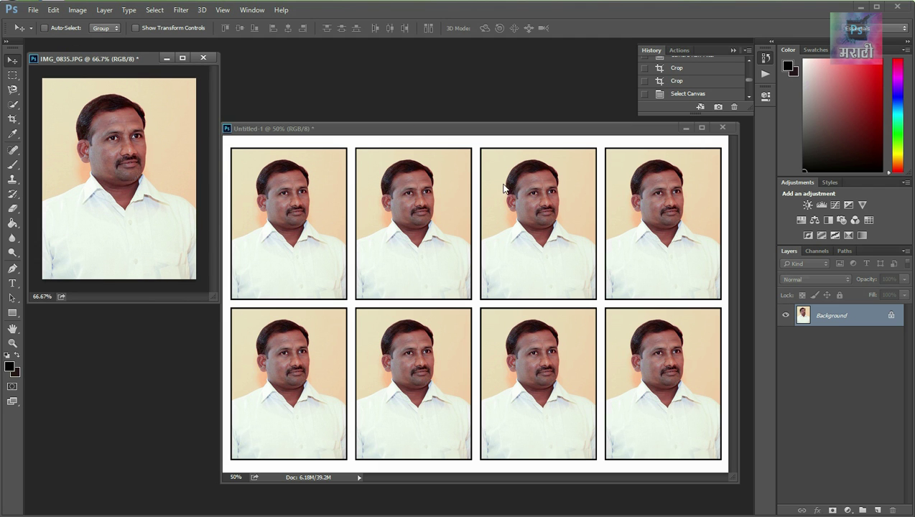
{"action": "mouse_move", "coordinate": [464, 128]}
{"action": "left_mouse_down"}
{"action": "mouse_move", "coordinate": [402, 107]}
{"action": "mouse_move", "coordinate": [426, 121]}
{"action": "mouse_move", "coordinate": [476, 123]}
{"action": "mouse_move", "coordinate": [456, 126]}
{"action": "left_mouse_up"}
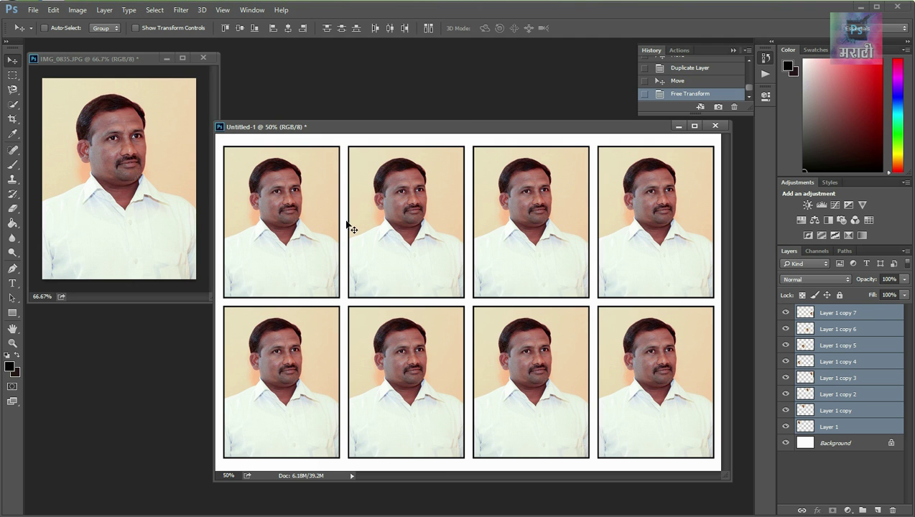
{"action": "left_click", "coordinate": [422, 367]}
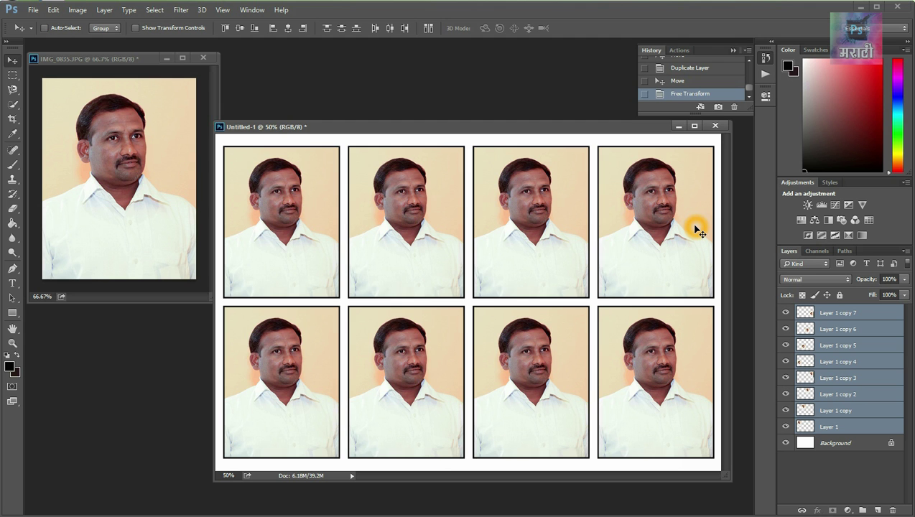
{"action": "left_click", "coordinate": [715, 126]}
{"action": "left_click", "coordinate": [458, 204]}
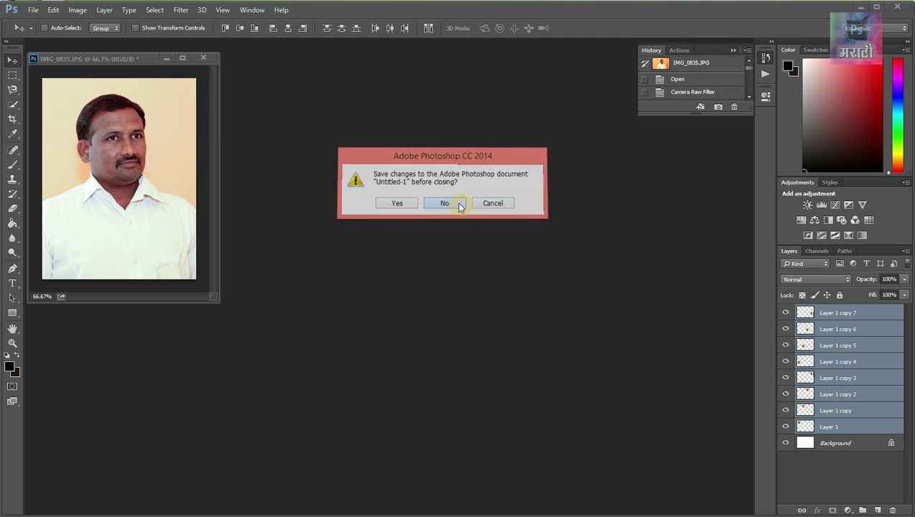
Separate the Untitled-1 photo sheet from the IMG_0835.JPG window and close it without saving.
{"action": "mouse_move", "coordinate": [131, 59]}
{"action": "left_mouse_down"}
{"action": "mouse_move", "coordinate": [170, 66]}
{"action": "mouse_move", "coordinate": [148, 67]}
{"action": "left_mouse_up"}
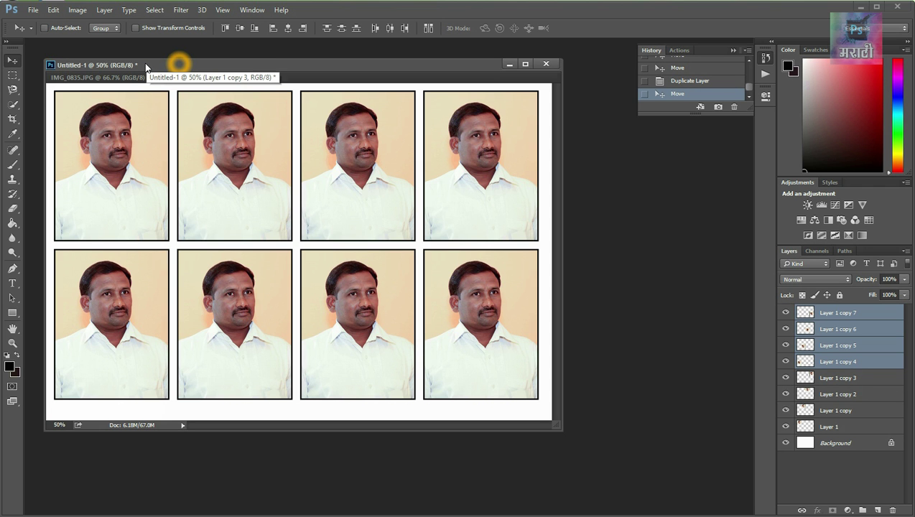
{"action": "left_click_drag", "start_coordinate": [225, 78], "coordinate": [284, 114]}
{"action": "left_click_drag", "start_coordinate": [547, 109], "coordinate": [413, 129]}
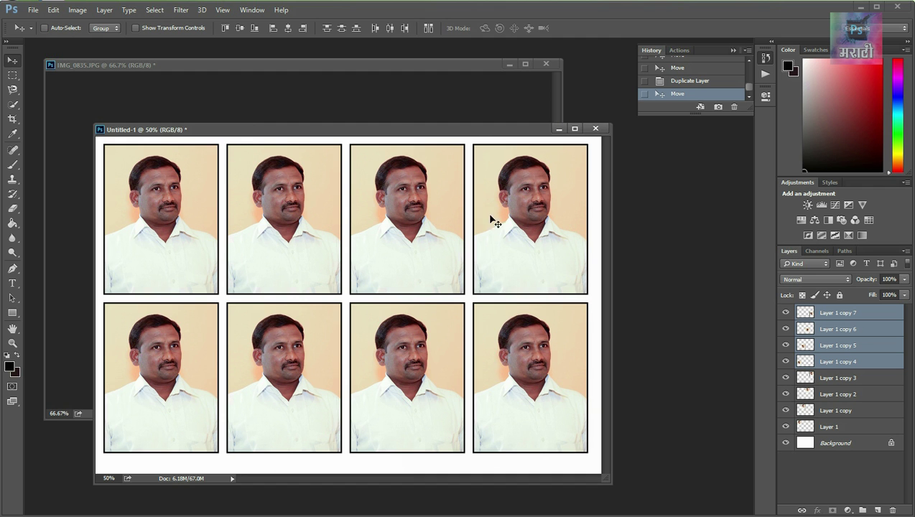
{"action": "left_click", "coordinate": [595, 129]}
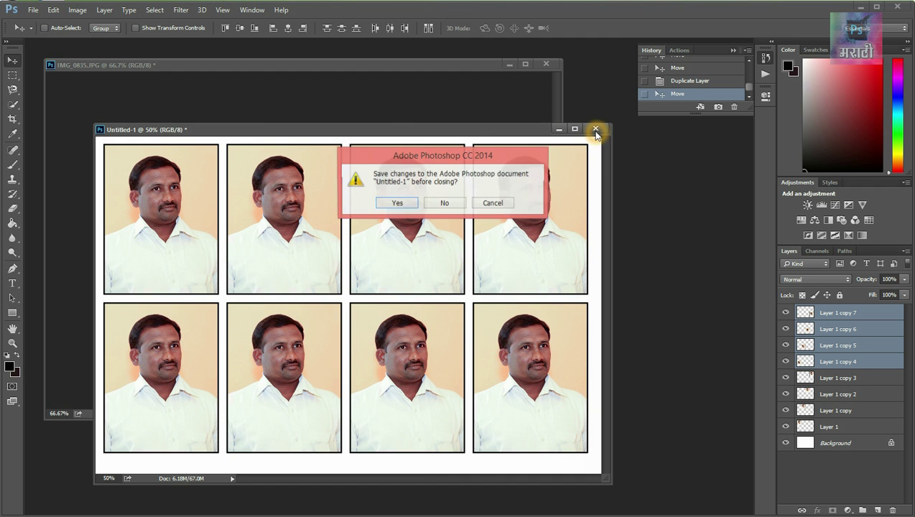
{"action": "left_click", "coordinate": [453, 205]}
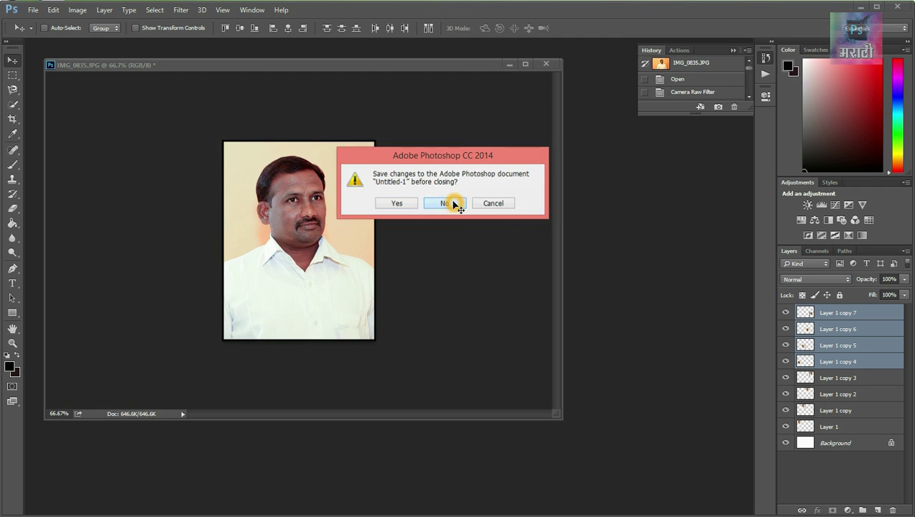
Revert IMG_0835.JPG to the earlier Image Size state in its history, then collapse the History panel.
{"action": "left_click_drag", "start_coordinate": [749, 70], "coordinate": [745, 94]}
{"action": "left_click", "coordinate": [707, 84]}
{"action": "left_click", "coordinate": [699, 71]}
{"action": "left_click", "coordinate": [699, 61]}
{"action": "left_click", "coordinate": [770, 93]}
{"action": "left_click", "coordinate": [766, 59]}
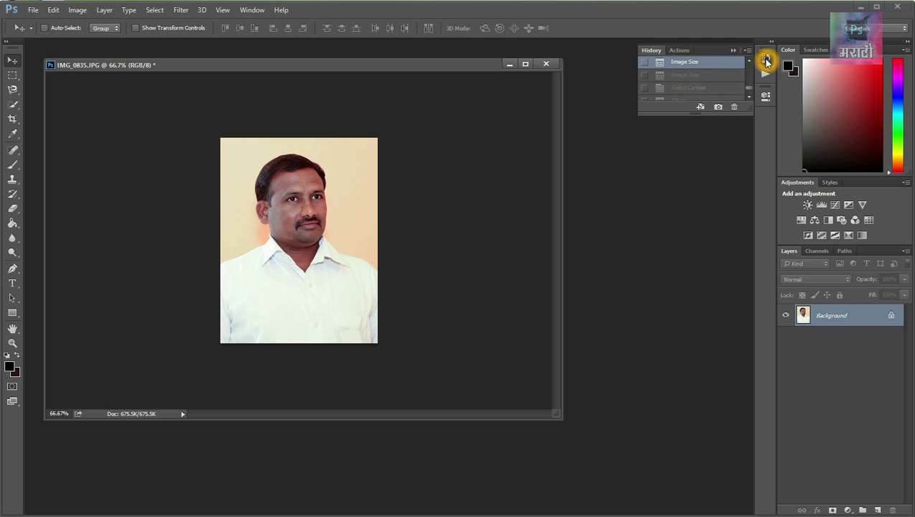
Shrink the floating IMG_0835.JPG window to fit around the photo and place it in the corner of the workspace.
{"action": "left_click", "coordinate": [541, 411]}
{"action": "left_click_drag", "start_coordinate": [556, 414], "coordinate": [220, 280]}
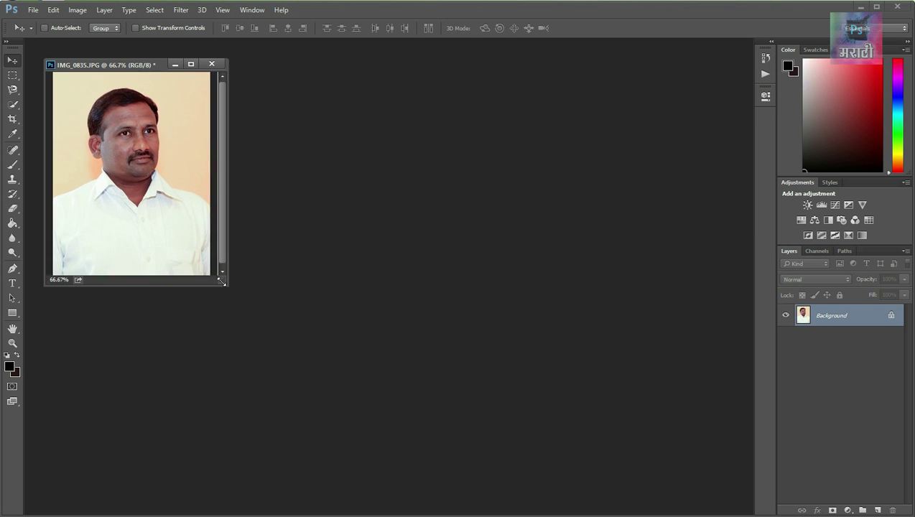
{"action": "mouse_move", "coordinate": [114, 66]}
{"action": "left_mouse_down"}
{"action": "mouse_move", "coordinate": [123, 77]}
{"action": "mouse_move", "coordinate": [115, 74]}
{"action": "left_mouse_up"}
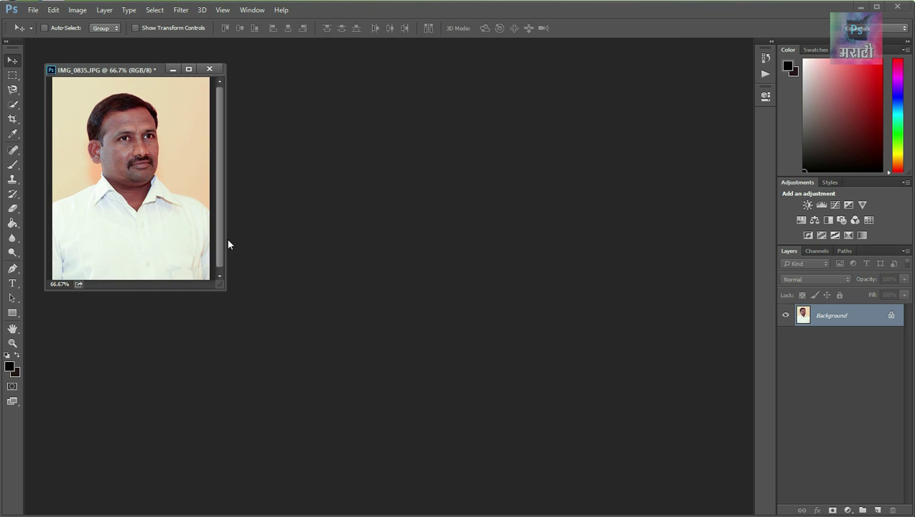
{"action": "left_click_drag", "start_coordinate": [223, 284], "coordinate": [231, 301]}
{"action": "left_click_drag", "start_coordinate": [122, 71], "coordinate": [110, 59]}
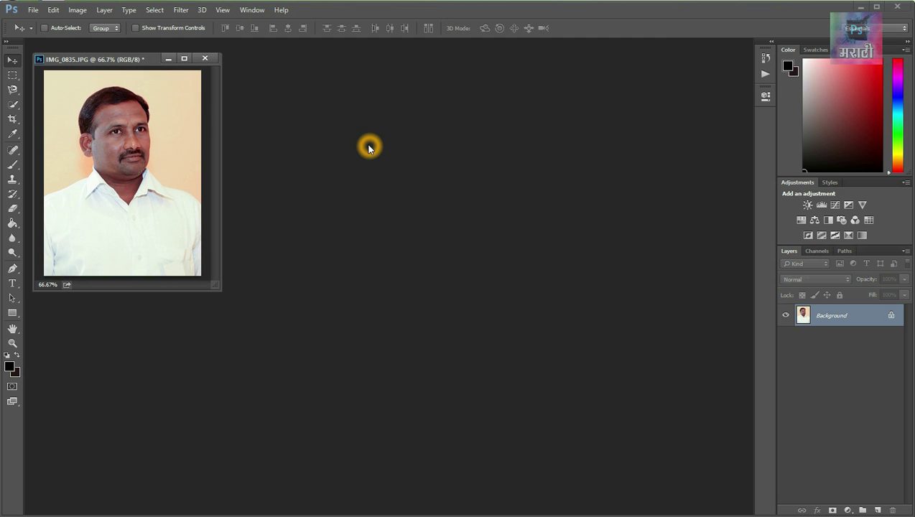
Show the Actions panel.
{"action": "left_click", "coordinate": [766, 71]}
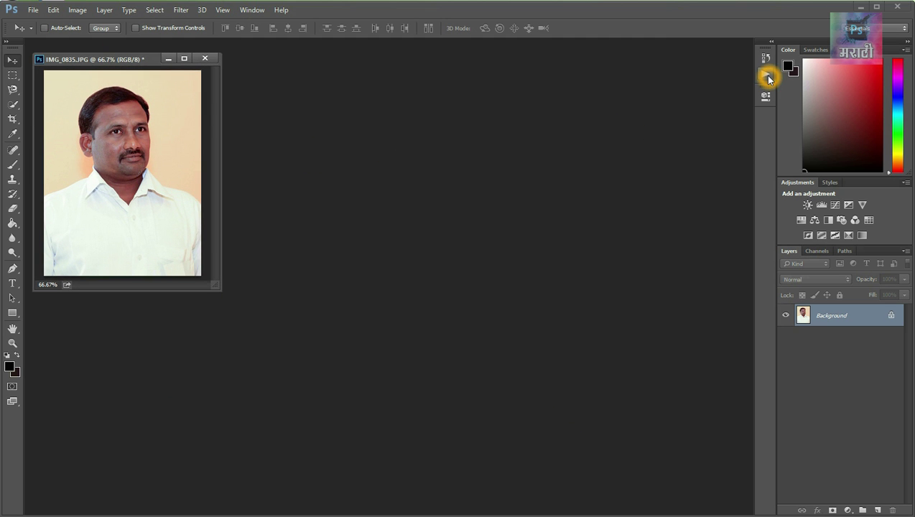
{"action": "left_click", "coordinate": [766, 56]}
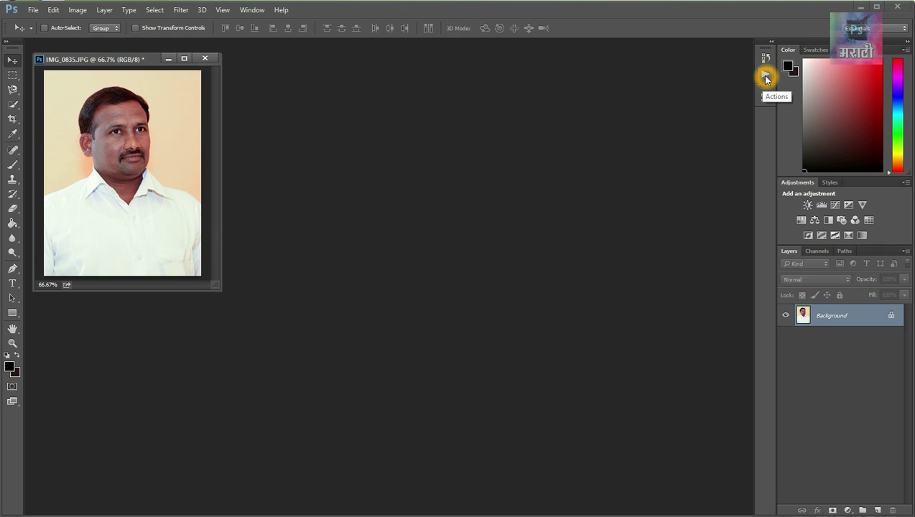
{"action": "left_click", "coordinate": [766, 78]}
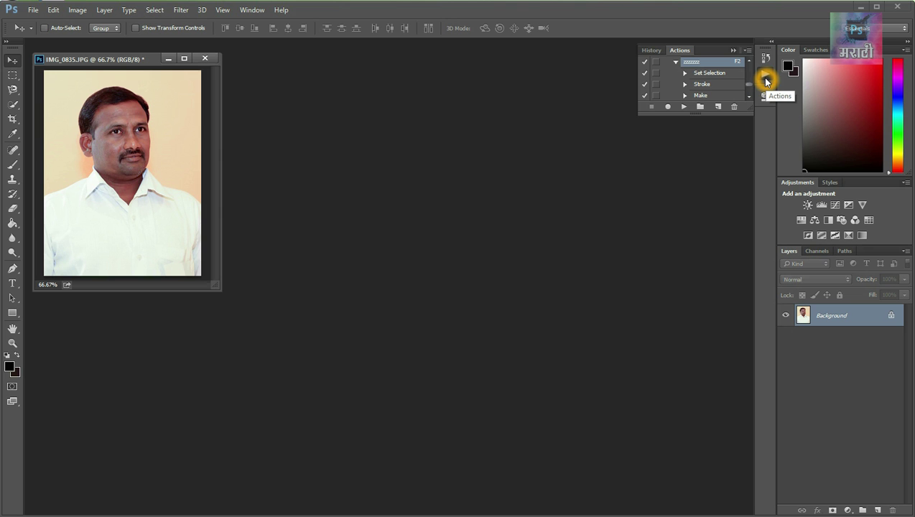
{"action": "left_click", "coordinate": [251, 10]}
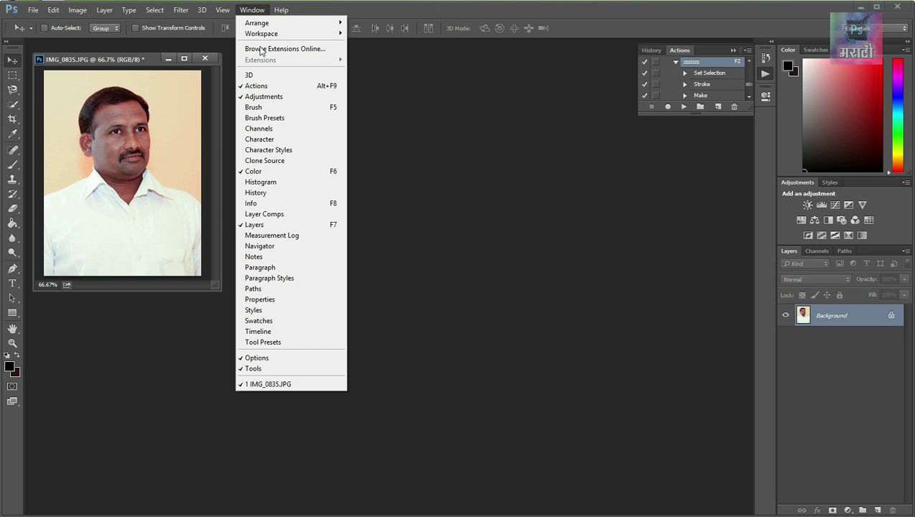
{"action": "left_click", "coordinate": [246, 86]}
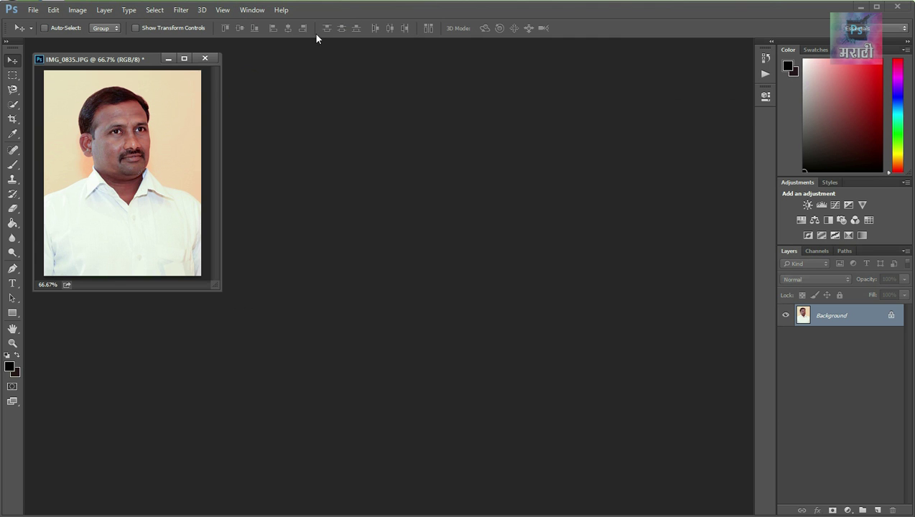
{"action": "left_click", "coordinate": [768, 75]}
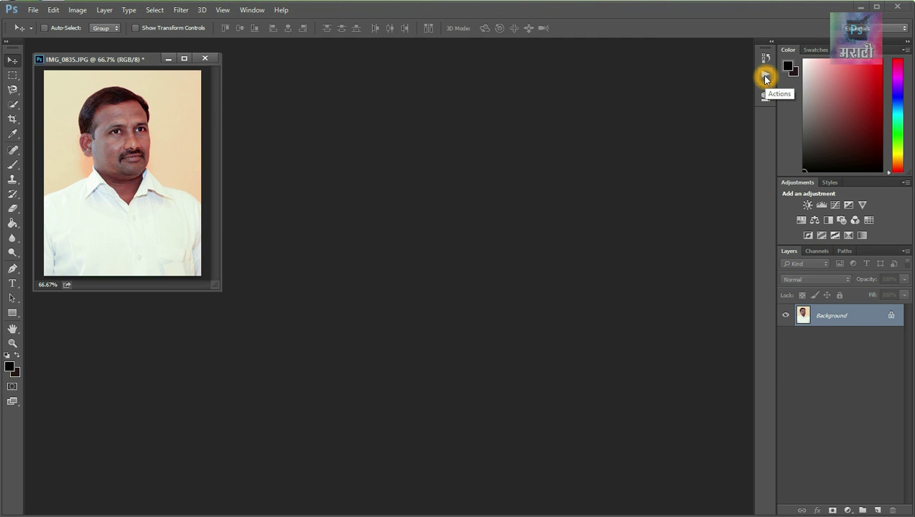
{"action": "left_click", "coordinate": [766, 77]}
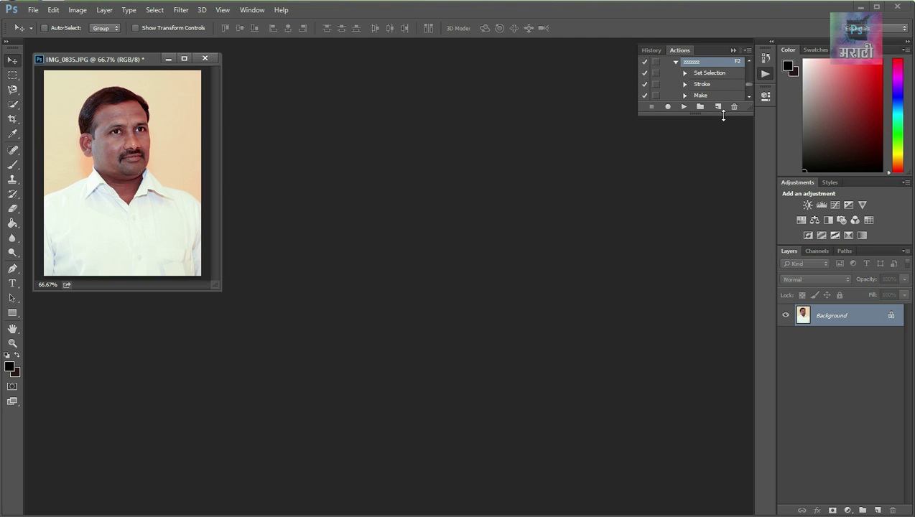
Start a new action and name it PP.
{"action": "left_click", "coordinate": [718, 108]}
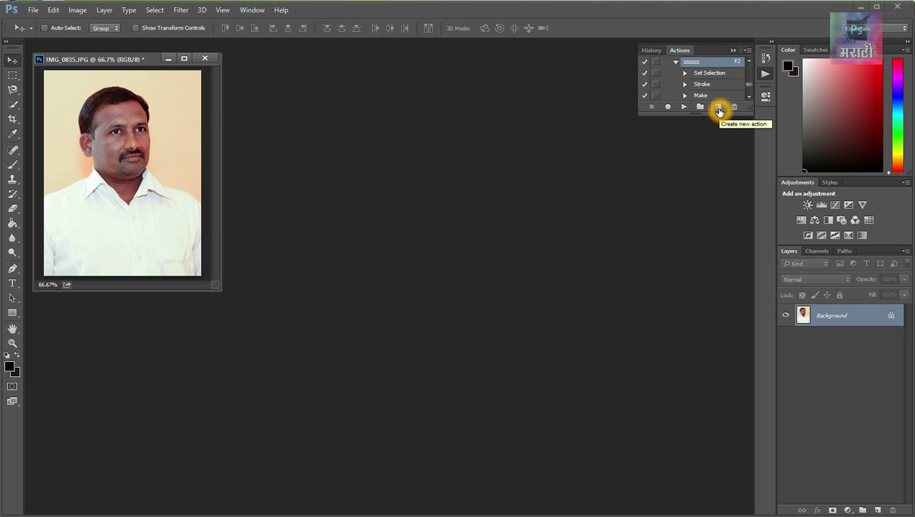
{"action": "left_click", "coordinate": [718, 108]}
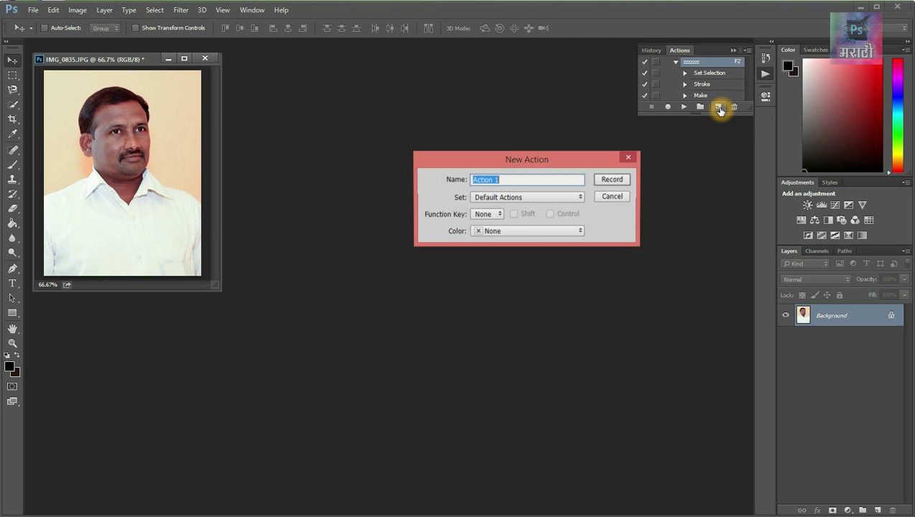
{"action": "left_click_drag", "start_coordinate": [560, 159], "coordinate": [488, 163]}
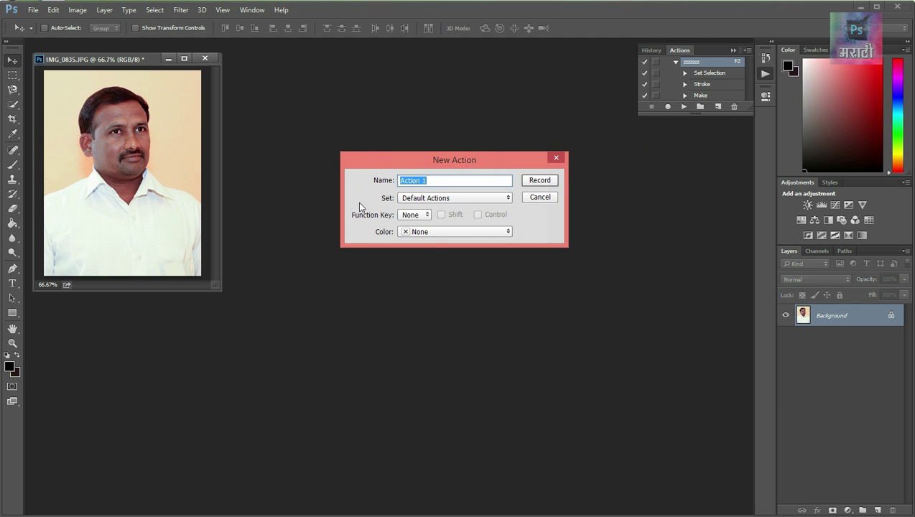
{"action": "left_click", "coordinate": [444, 183]}
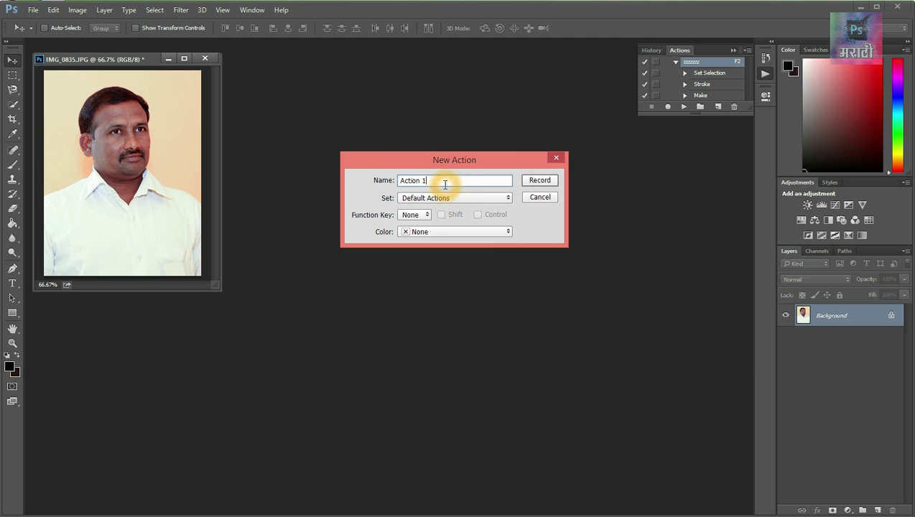
{"action": "left_click_drag", "start_coordinate": [429, 183], "coordinate": [398, 180]}
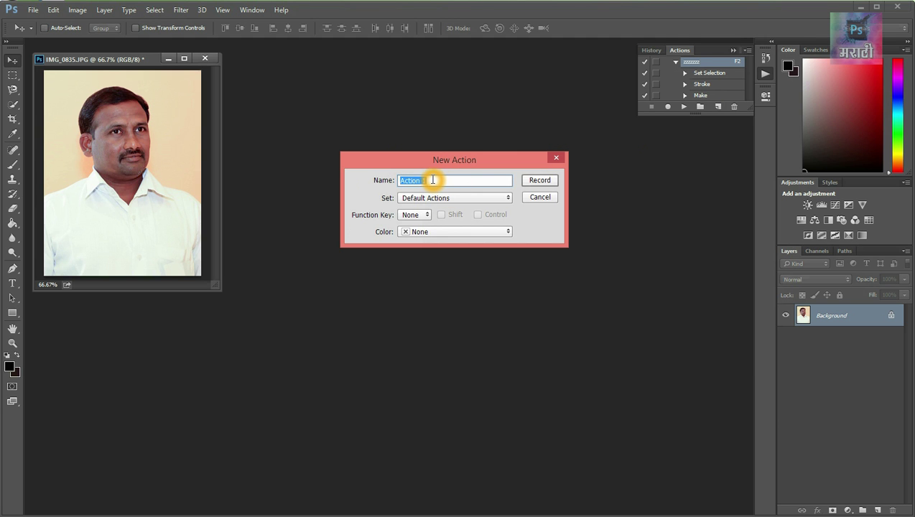
{"action": "type", "text": "PP"}
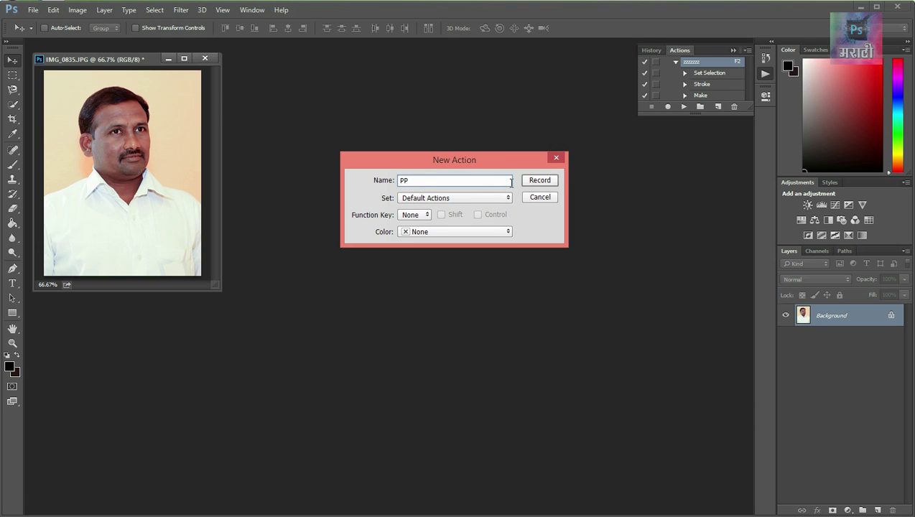
Keep the PP action in the Default Actions set and assign F8 as its function key.
{"action": "left_click", "coordinate": [384, 201]}
{"action": "left_click", "coordinate": [451, 201]}
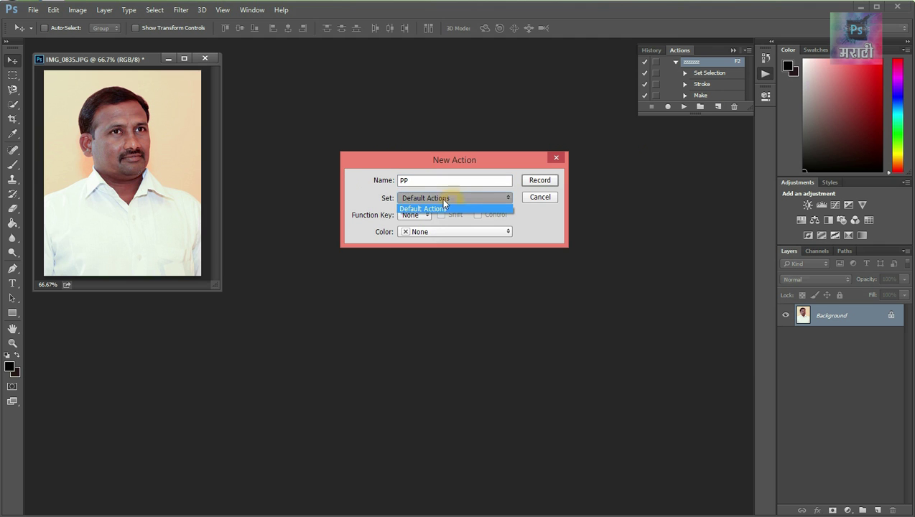
{"action": "left_click", "coordinate": [457, 201]}
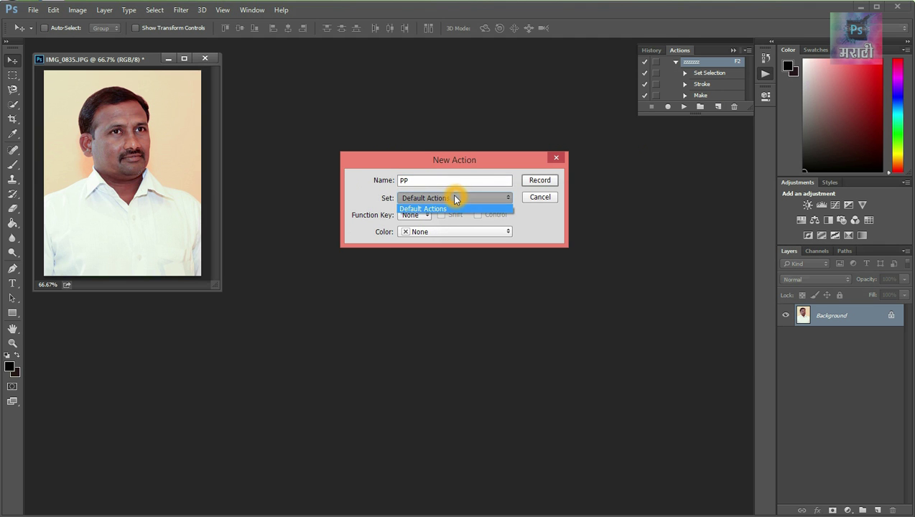
{"action": "left_click", "coordinate": [425, 218]}
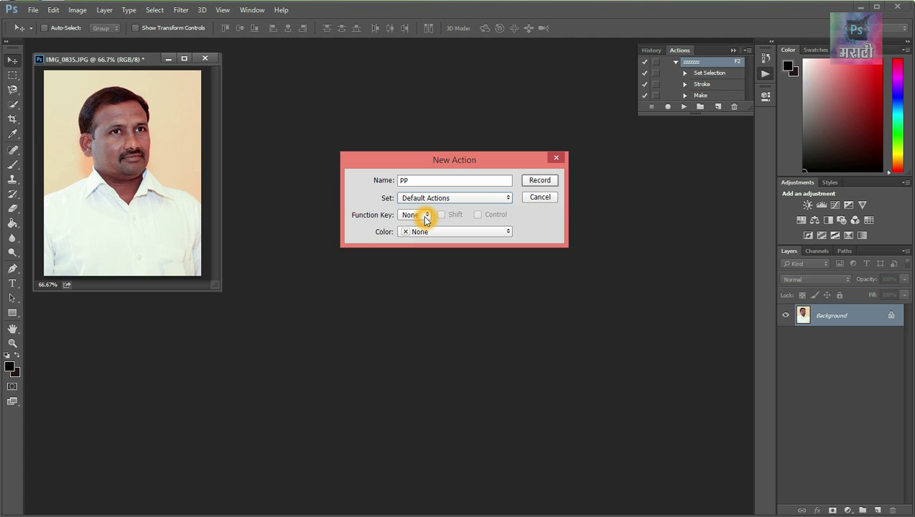
{"action": "left_click", "coordinate": [424, 216]}
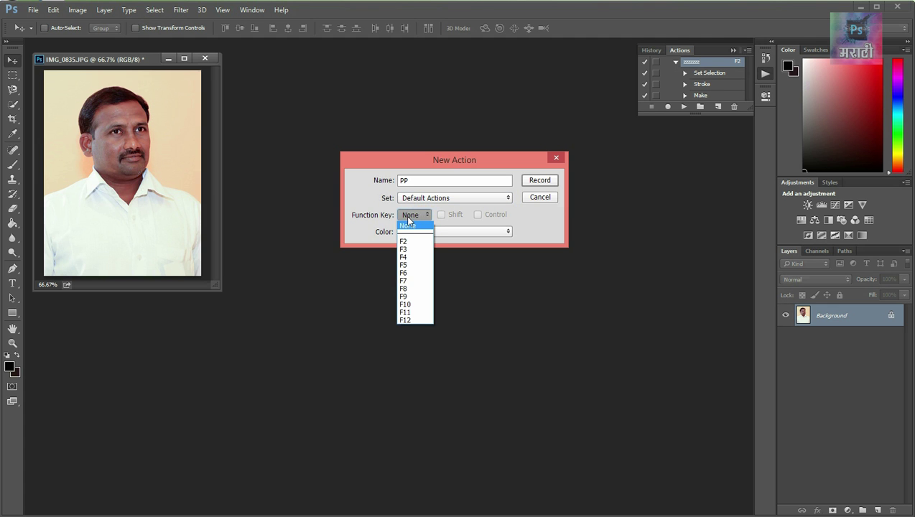
{"action": "left_click", "coordinate": [412, 274]}
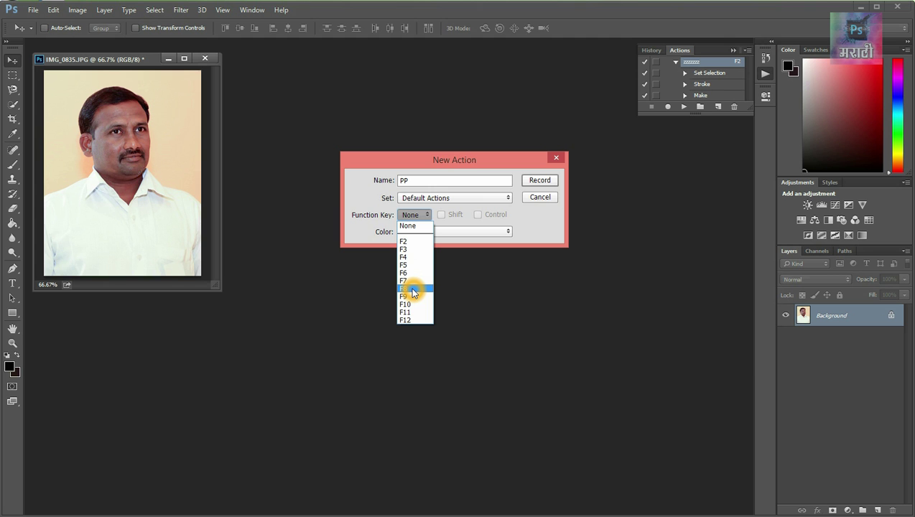
{"action": "left_click", "coordinate": [413, 291]}
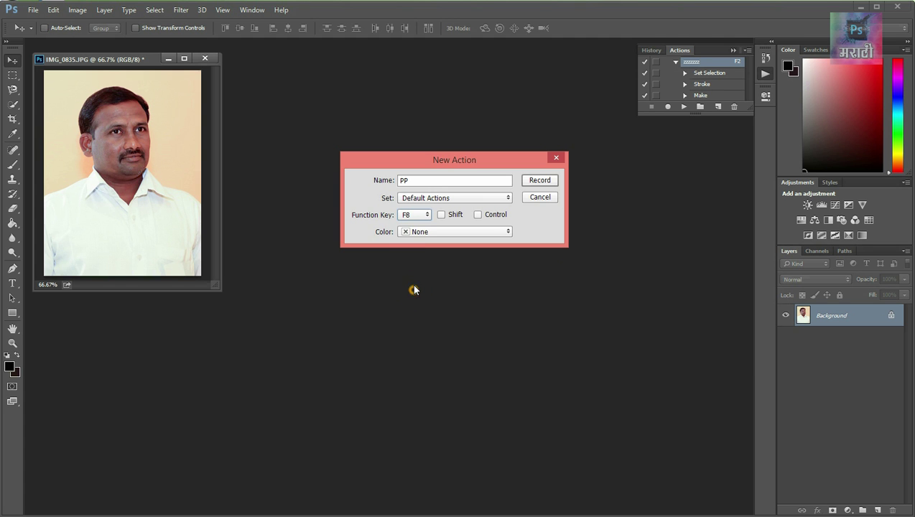
Set the PP action's color to Blue, leave the Shift modifier off, and start recording the action.
{"action": "left_click", "coordinate": [432, 237]}
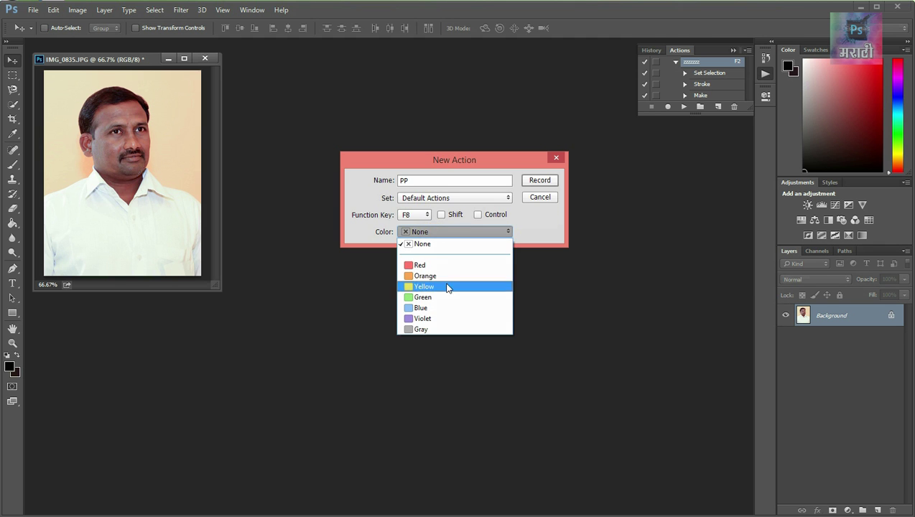
{"action": "left_click", "coordinate": [434, 307]}
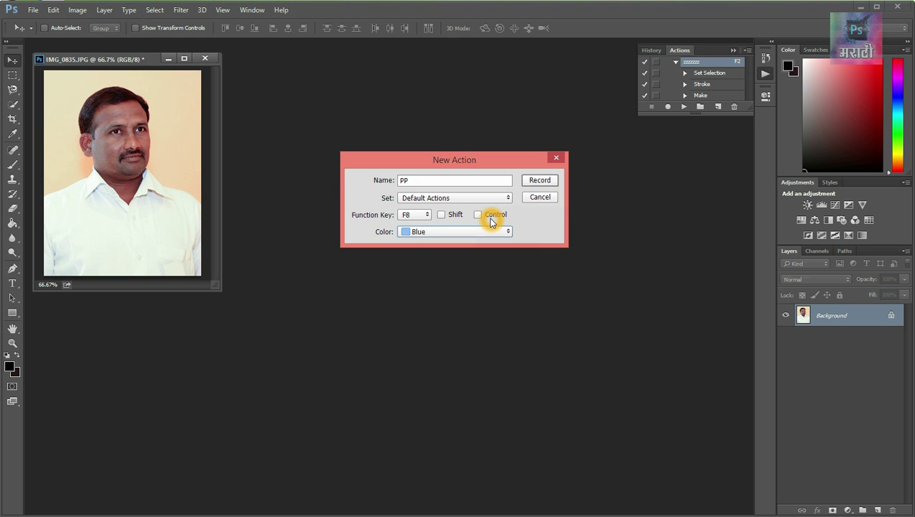
{"action": "left_click", "coordinate": [441, 215]}
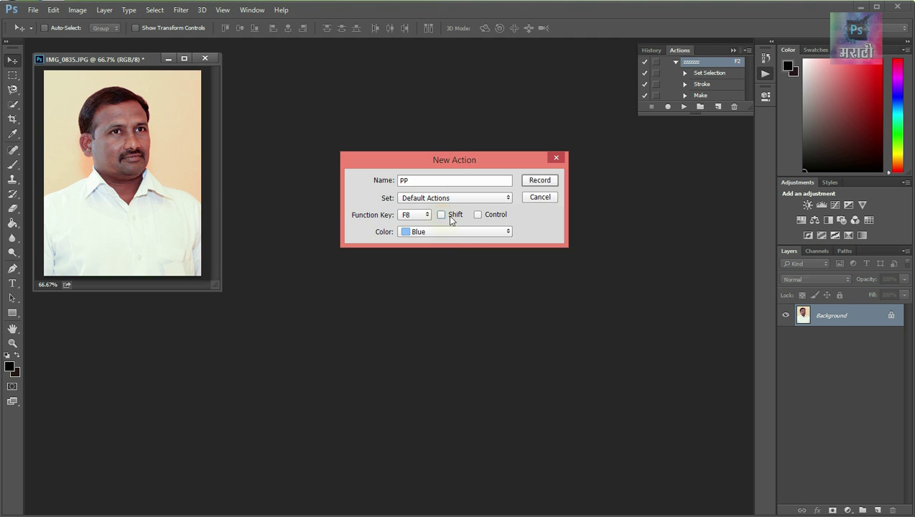
{"action": "left_click", "coordinate": [441, 216]}
{"action": "left_click_drag", "start_coordinate": [492, 160], "coordinate": [484, 149]}
{"action": "left_click", "coordinate": [534, 172]}
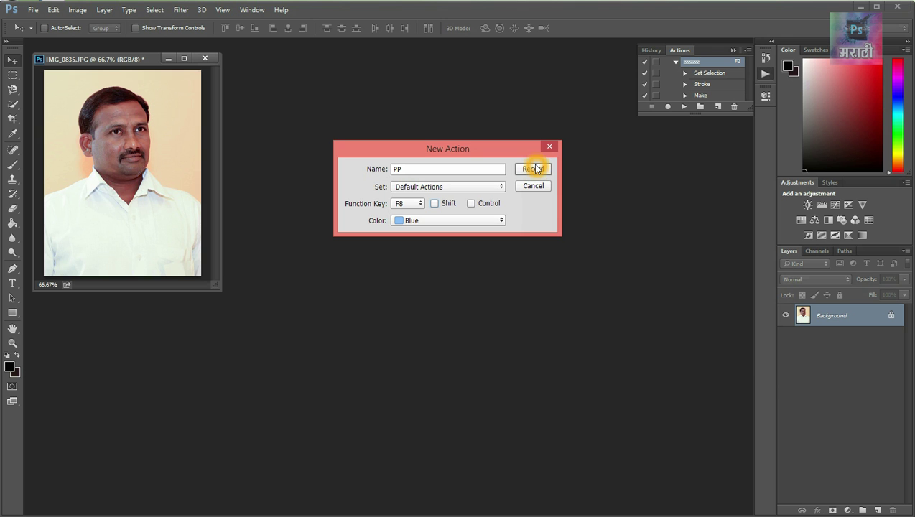
Start recording the PP action and select the entire portrait image.
{"action": "left_click", "coordinate": [533, 169]}
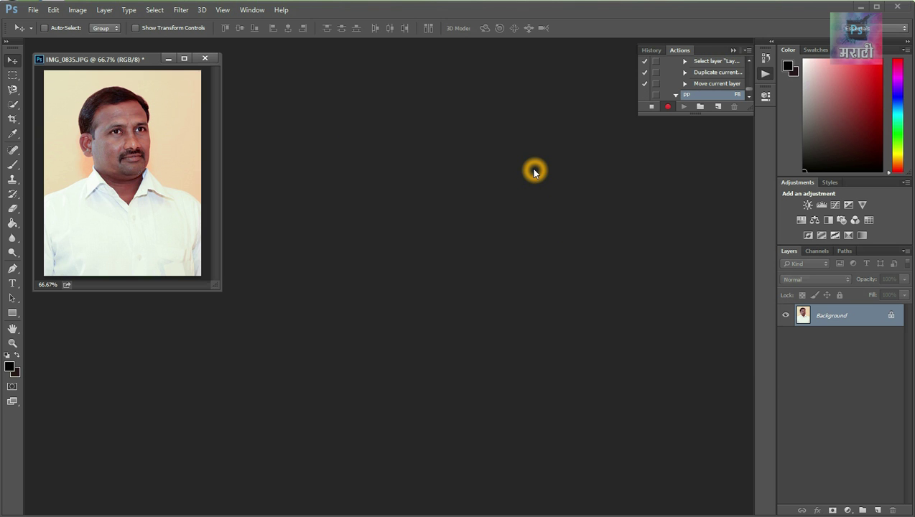
{"action": "left_click_drag", "start_coordinate": [120, 63], "coordinate": [154, 85]}
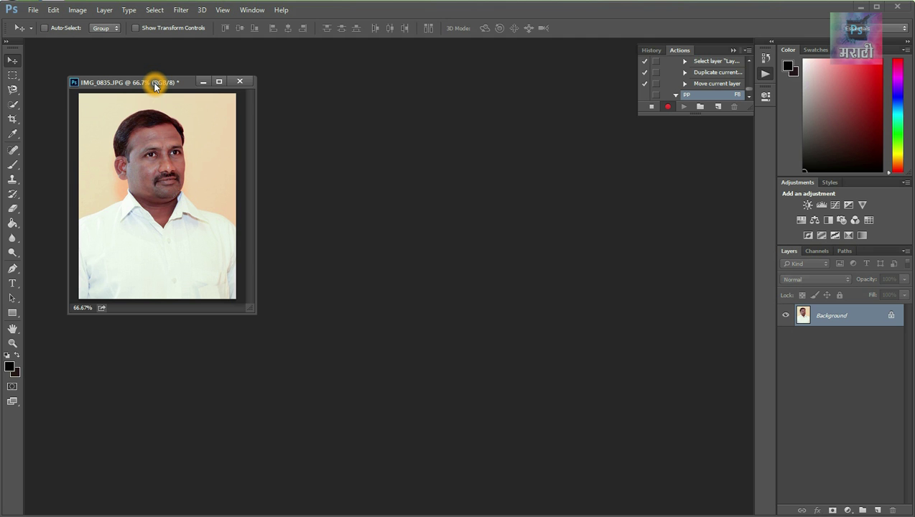
{"action": "key", "text": "ctrl+a"}
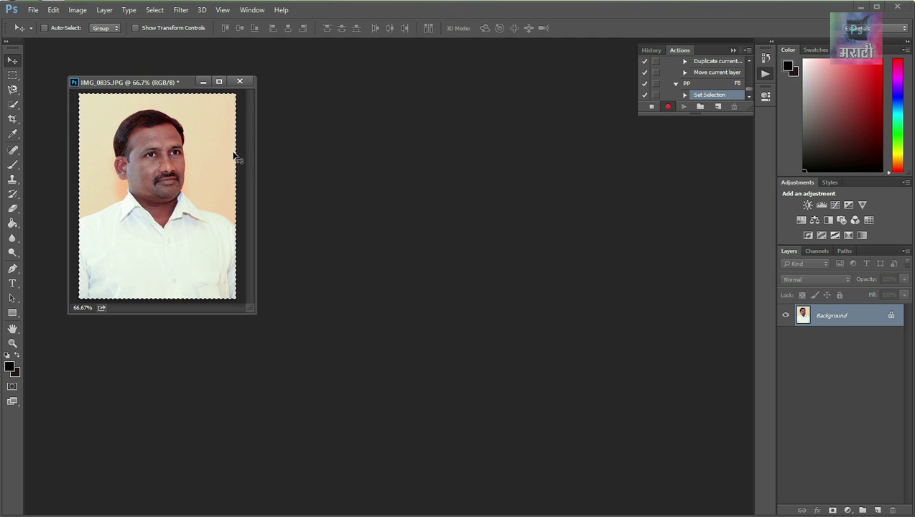
Stroke the selected portrait edge with a 10 px black line at Center location and 100% opacity, and deselect.
{"action": "left_click", "coordinate": [53, 12]}
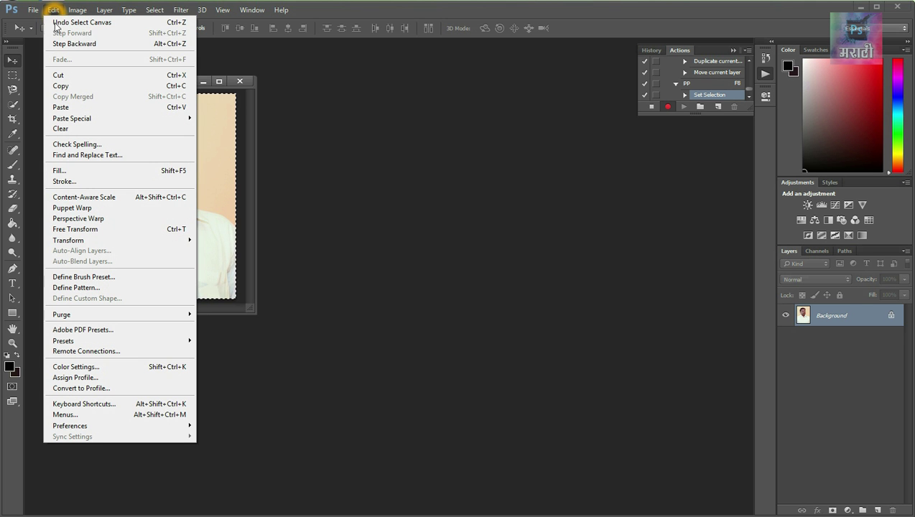
{"action": "left_click", "coordinate": [73, 183]}
{"action": "left_click_drag", "start_coordinate": [511, 138], "coordinate": [440, 137]}
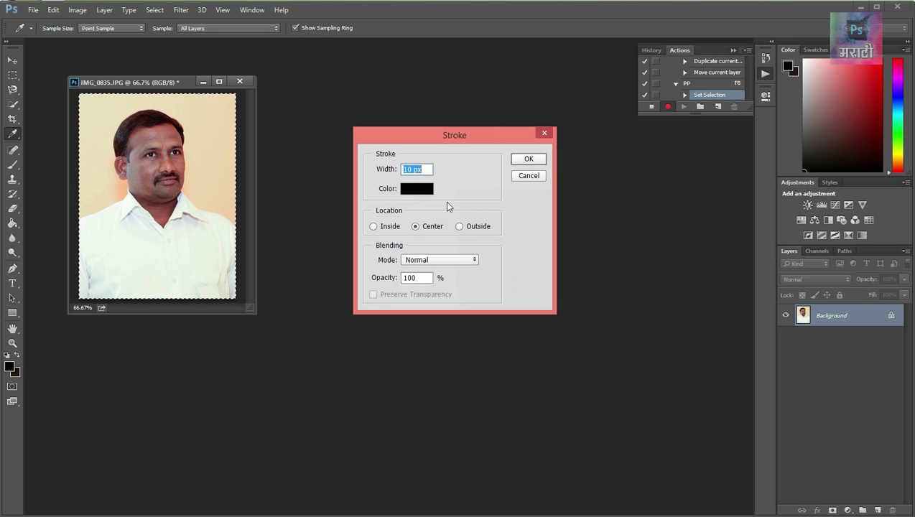
{"action": "left_click", "coordinate": [527, 161]}
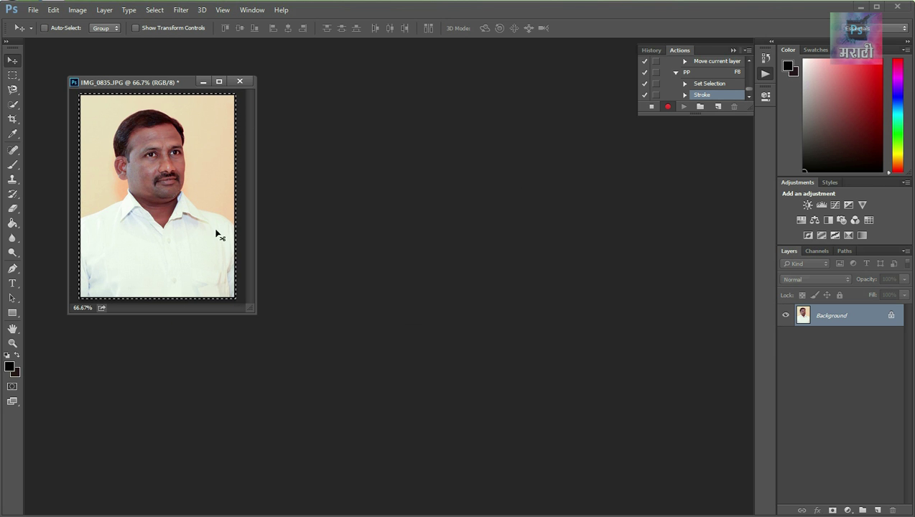
{"action": "left_click", "coordinate": [189, 140]}
{"action": "key", "text": "ctrl+d"}
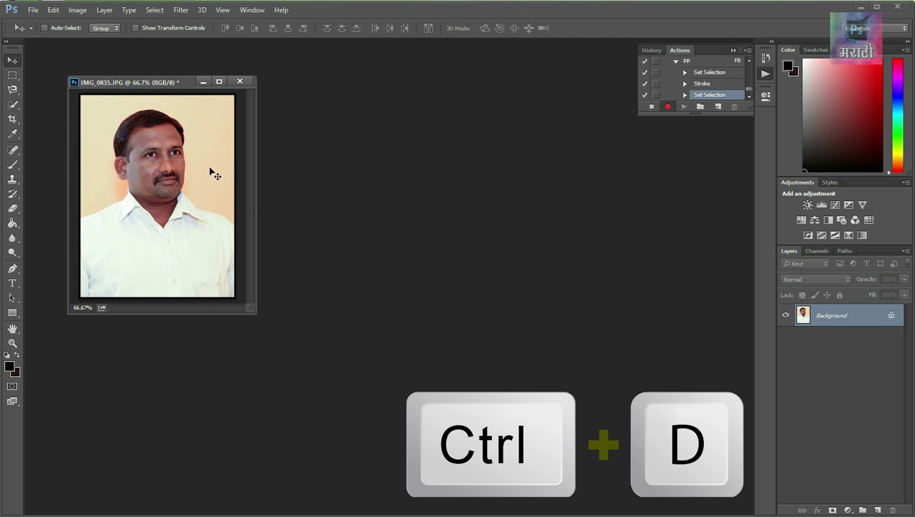
{"action": "left_click", "coordinate": [257, 199]}
{"action": "left_click", "coordinate": [224, 162]}
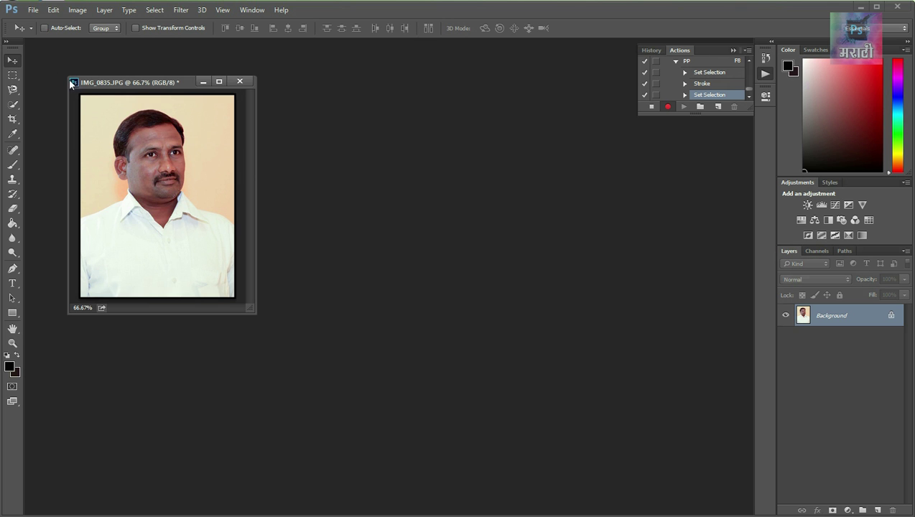
Create a new document from the Photo preset at Landscape, 4 x 6 size with a white background.
{"action": "left_click", "coordinate": [32, 10]}
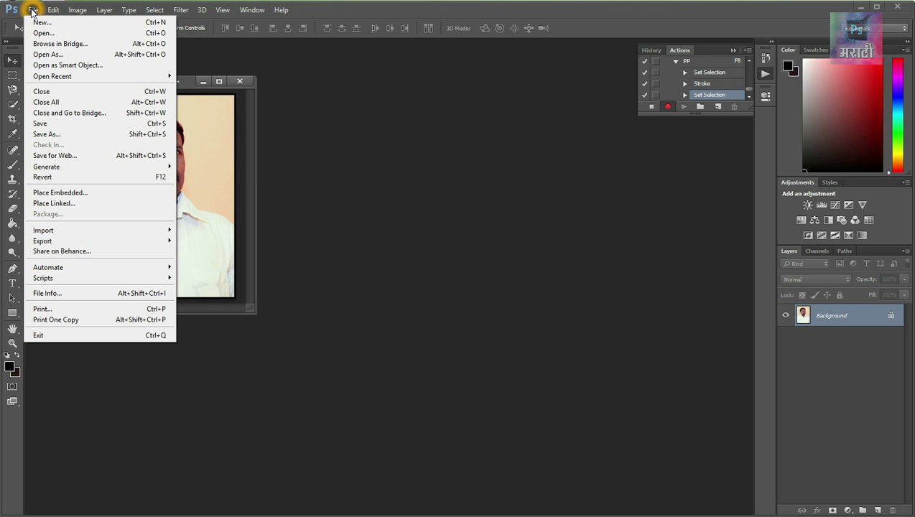
{"action": "left_click", "coordinate": [42, 22]}
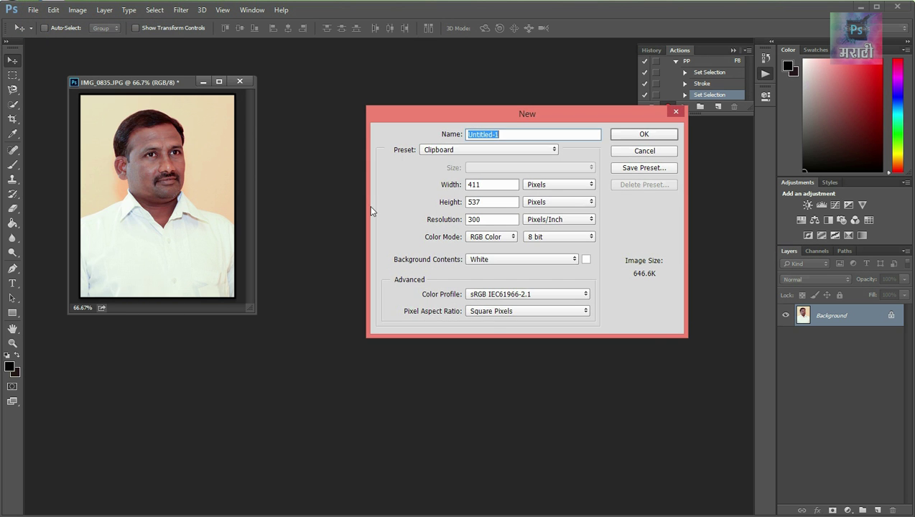
{"action": "left_click", "coordinate": [449, 151]}
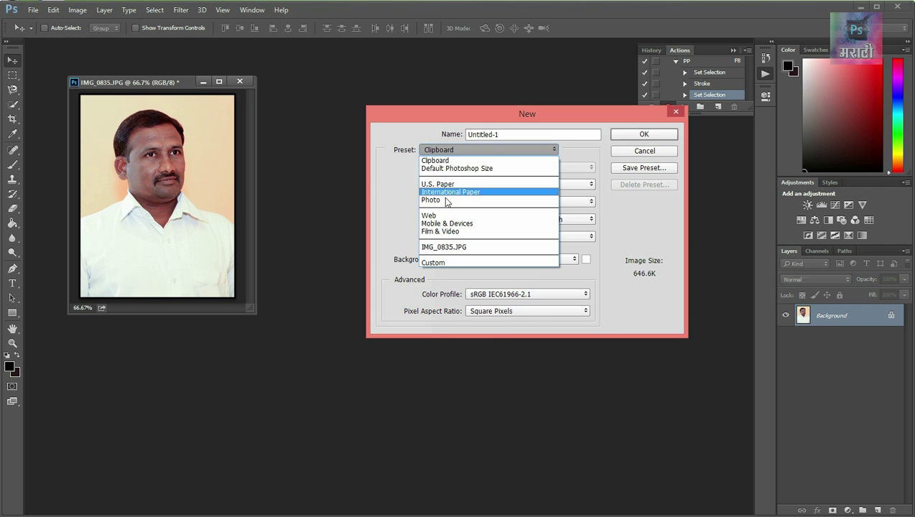
{"action": "left_click", "coordinate": [446, 199]}
{"action": "left_click", "coordinate": [502, 169]}
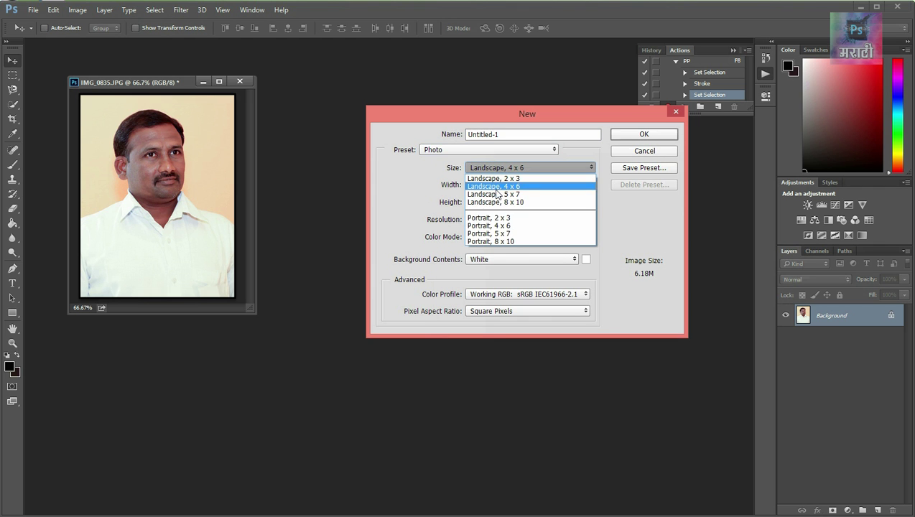
{"action": "left_click", "coordinate": [523, 190]}
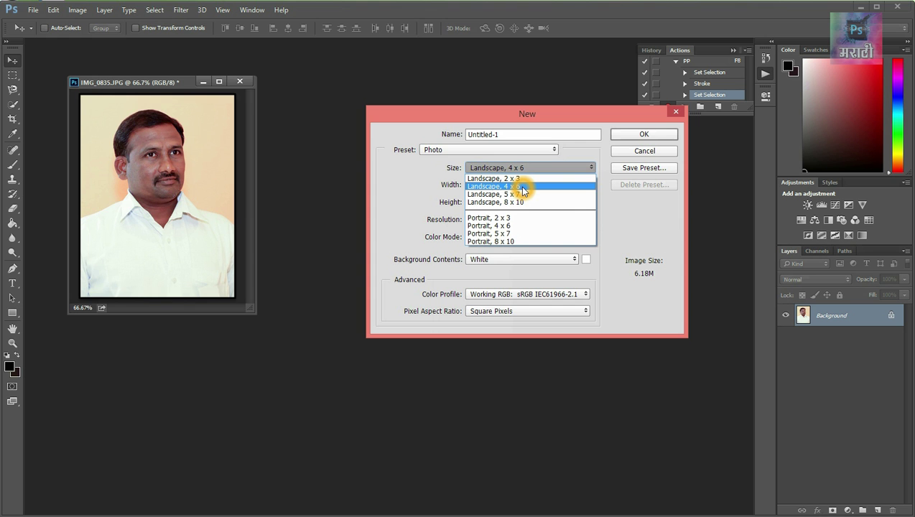
{"action": "left_click", "coordinate": [642, 135]}
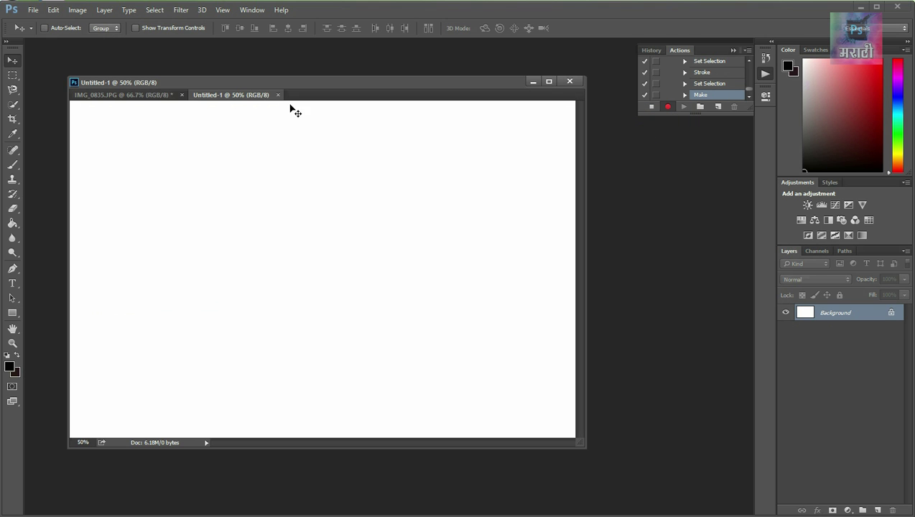
Float the new blank document in its own window, and shrink and reposition the portrait window so both are accessible.
{"action": "left_click_drag", "start_coordinate": [257, 96], "coordinate": [323, 120]}
{"action": "left_click", "coordinate": [320, 83]}
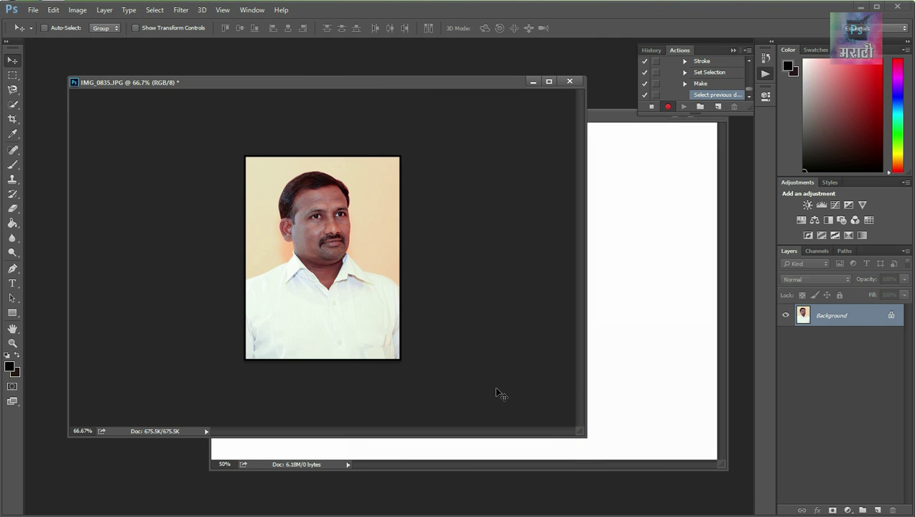
{"action": "left_click_drag", "start_coordinate": [587, 439], "coordinate": [271, 313]}
{"action": "left_click_drag", "start_coordinate": [159, 85], "coordinate": [120, 61]}
Copy the bordered portrait and paste it into the Untitled-1 document.
{"action": "left_click", "coordinate": [126, 161]}
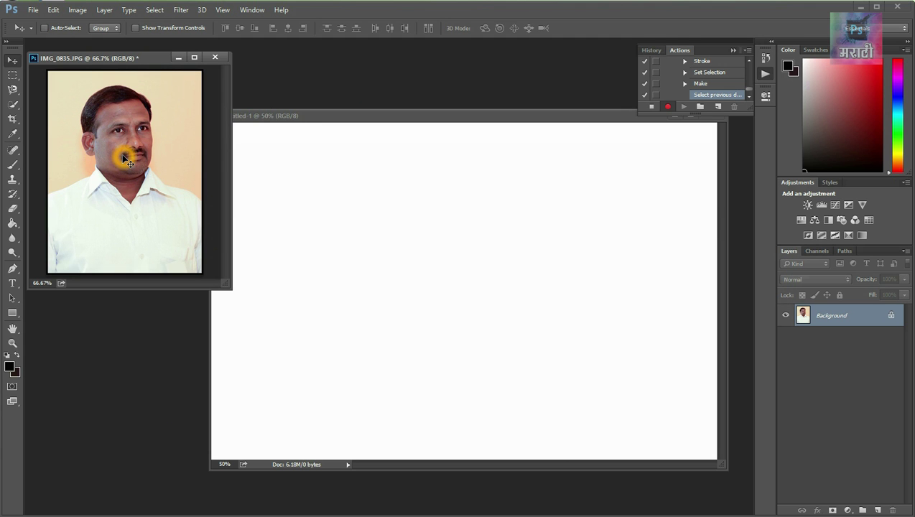
{"action": "key", "text": "ctrl+c"}
{"action": "left_click", "coordinate": [373, 217]}
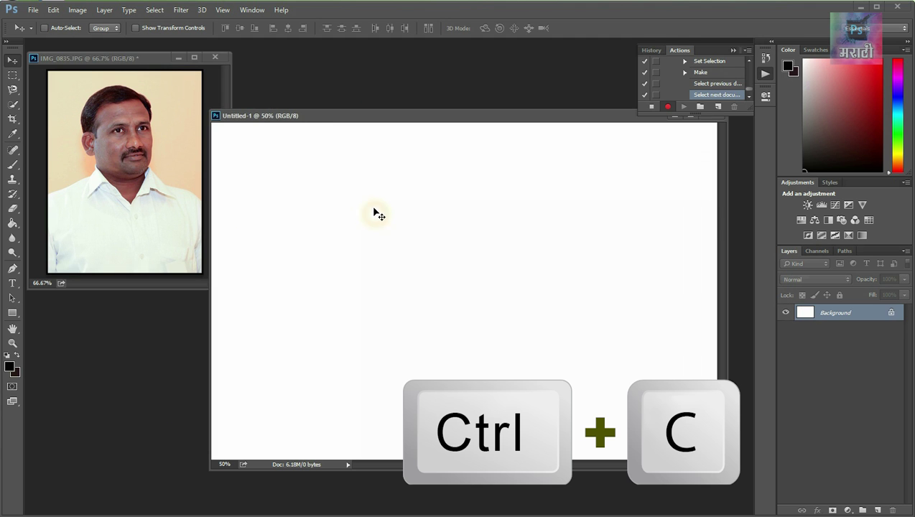
{"action": "left_click_drag", "start_coordinate": [379, 116], "coordinate": [320, 108]}
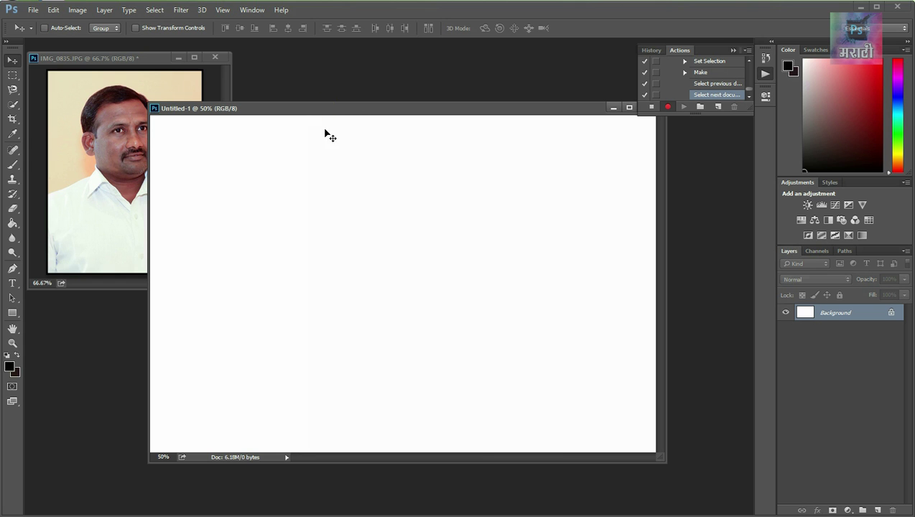
{"action": "key", "text": "ctrl+v"}
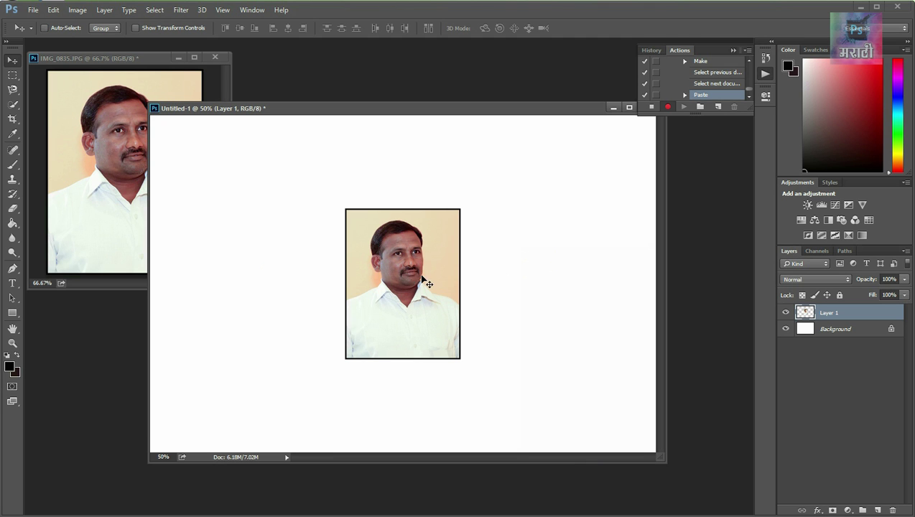
Move the pasted photo with the Move tool into the upper-left corner of the page, leaving a small margin.
{"action": "left_click", "coordinate": [12, 60]}
{"action": "left_click", "coordinate": [13, 61]}
{"action": "left_click", "coordinate": [12, 63]}
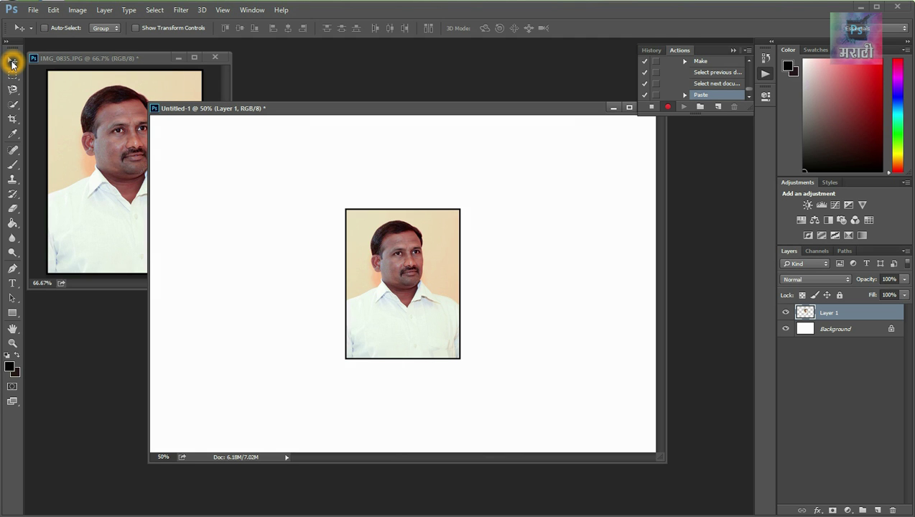
{"action": "key", "text": "v"}
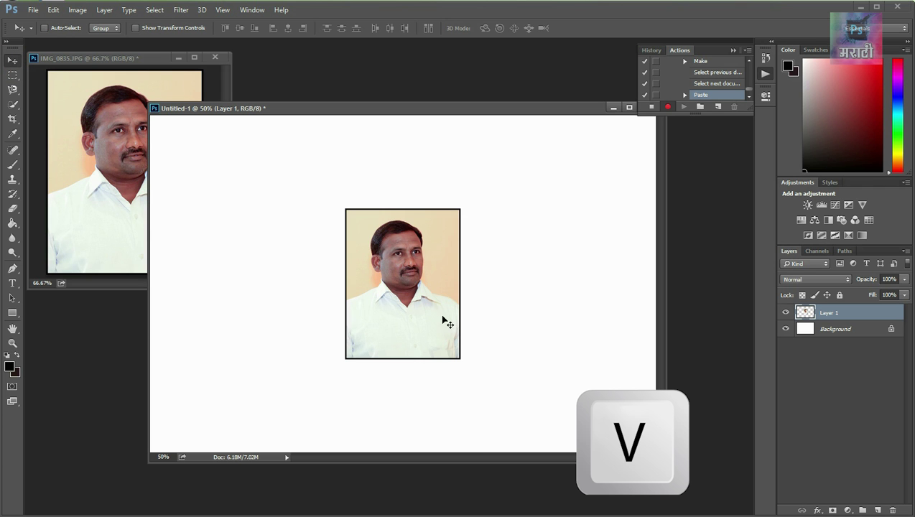
{"action": "left_click_drag", "start_coordinate": [418, 304], "coordinate": [234, 222]}
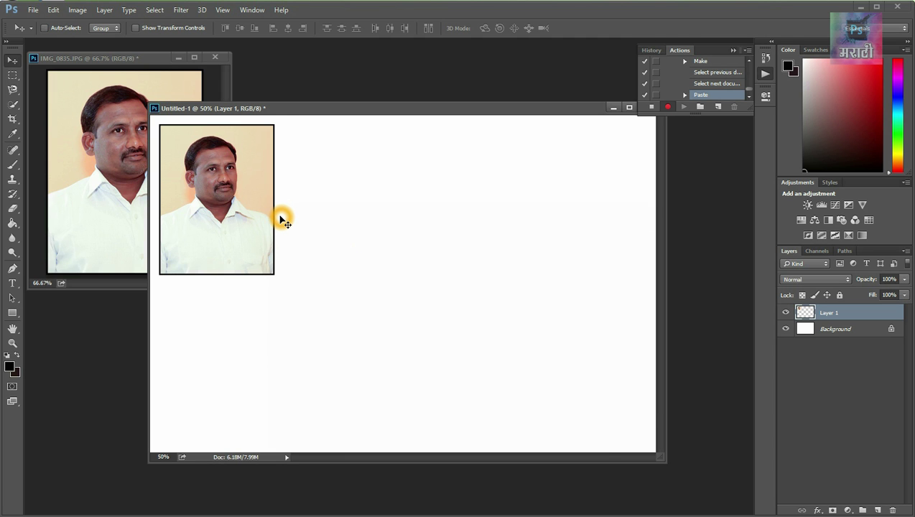
Duplicate the photo three times to the right with even gaps, forming a row of four across the page.
{"action": "key", "text": "alt"}
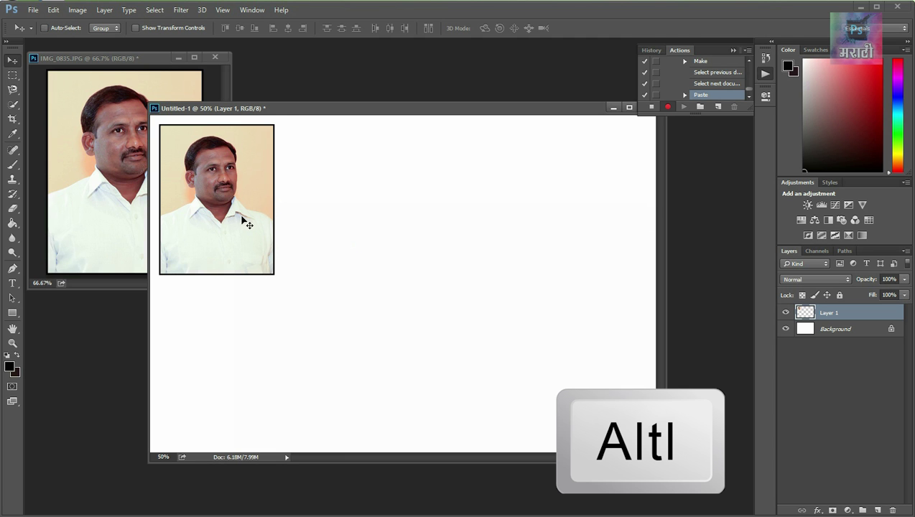
{"action": "left_click", "coordinate": [216, 193], "text": "alt"}
{"action": "left_click_drag", "start_coordinate": [215, 192], "coordinate": [340, 194]}
{"action": "left_click_drag", "start_coordinate": [340, 195], "coordinate": [457, 196]}
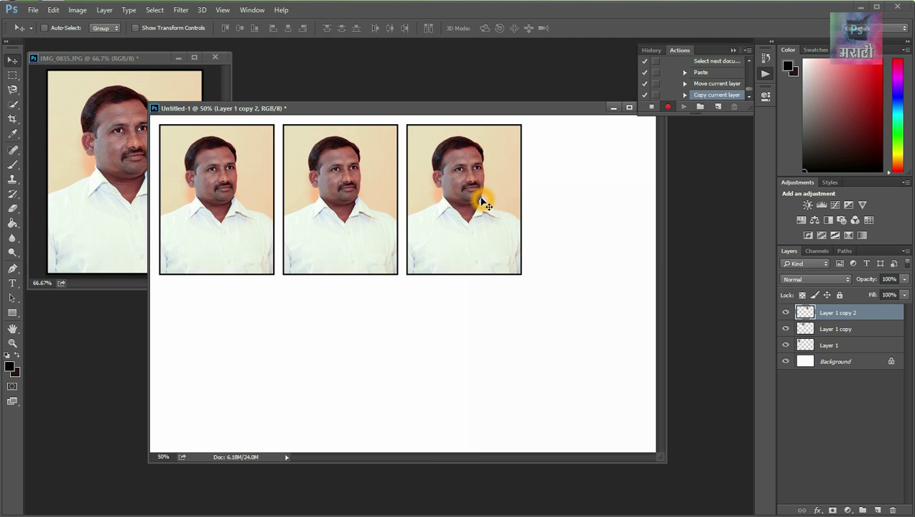
{"action": "left_click_drag", "start_coordinate": [456, 202], "coordinate": [583, 204]}
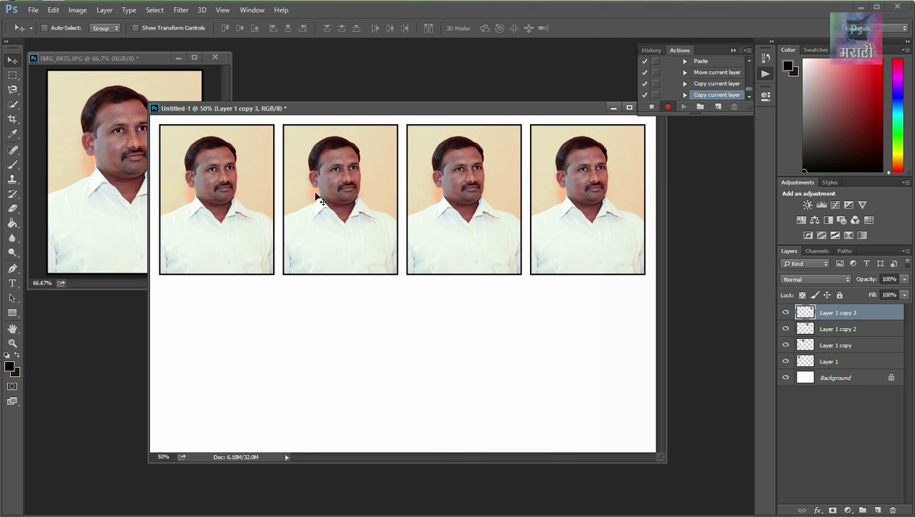
Duplicate the four photo layers together and move the copies straight down to form a second row.
{"action": "left_click", "coordinate": [854, 361]}
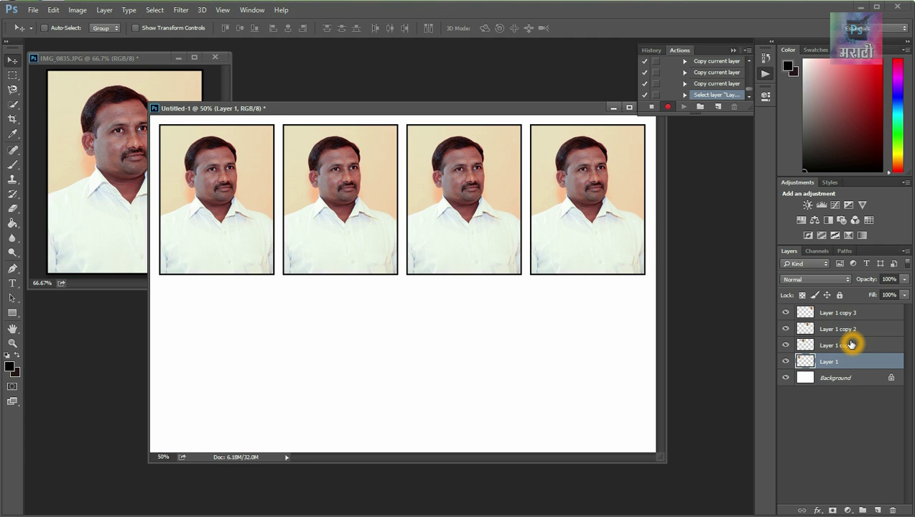
{"action": "left_click", "coordinate": [850, 344], "text": "shift"}
{"action": "left_click", "coordinate": [845, 329], "text": "shift"}
{"action": "left_click", "coordinate": [842, 313], "text": "shift"}
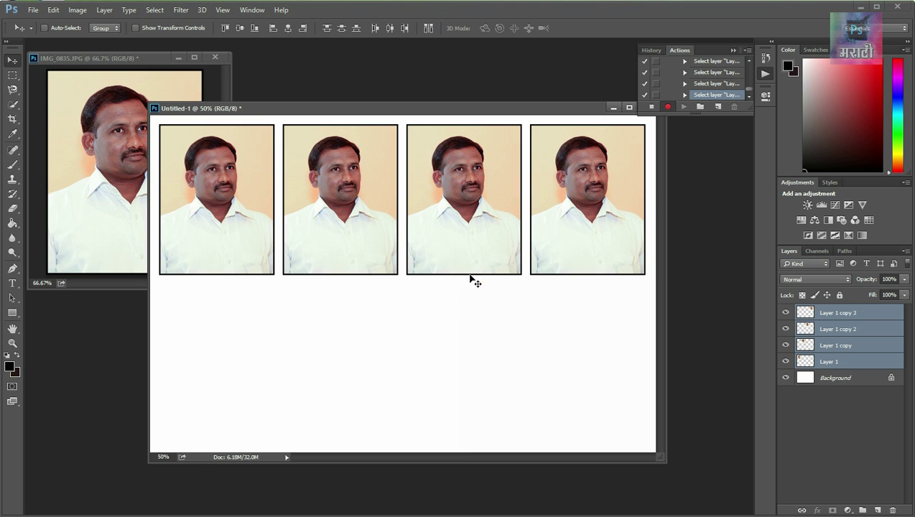
{"action": "key", "text": "ctrl+j"}
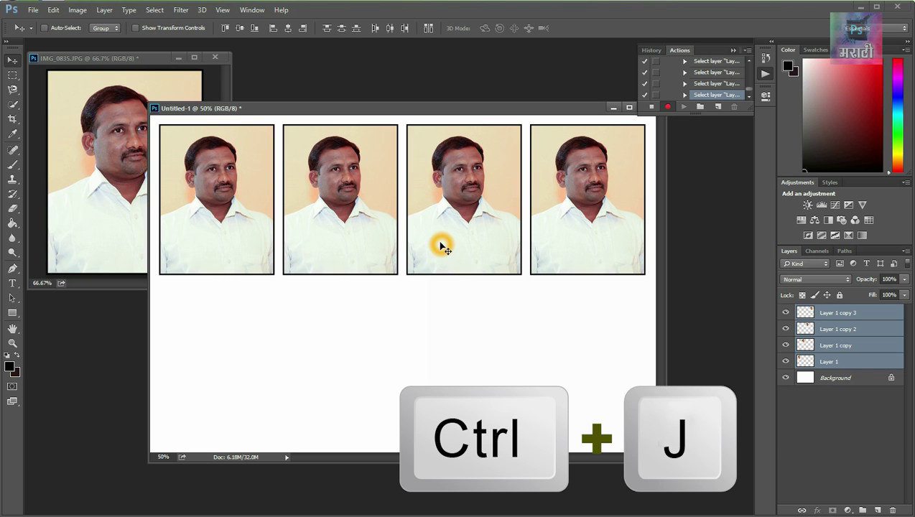
{"action": "left_click", "coordinate": [441, 244]}
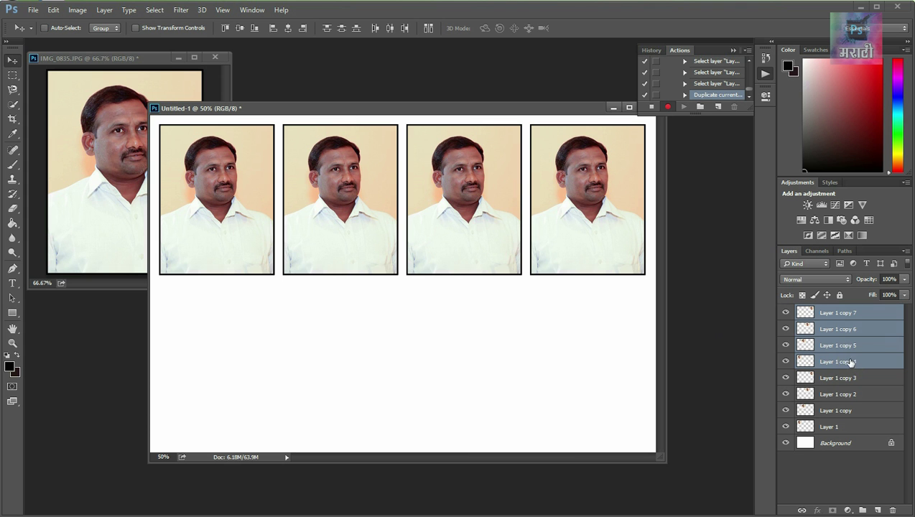
{"action": "left_click_drag", "start_coordinate": [456, 156], "coordinate": [457, 319]}
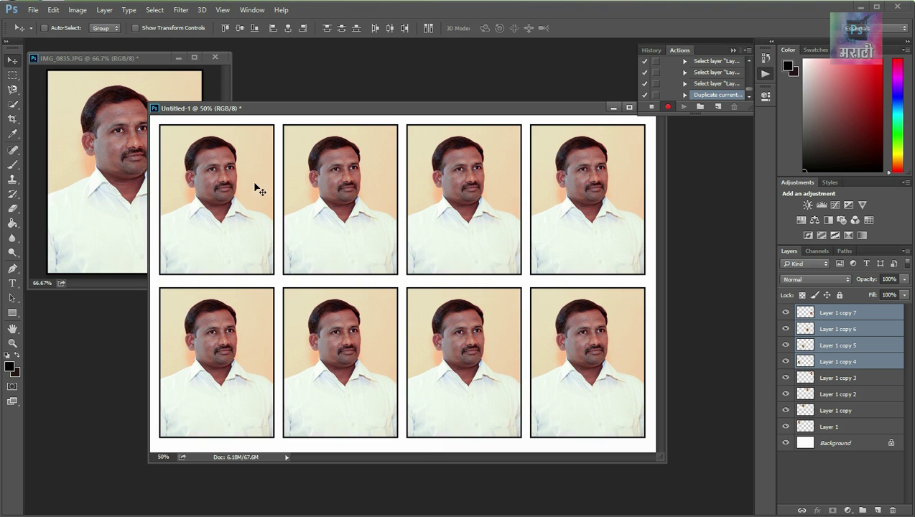
{"action": "left_click", "coordinate": [469, 271]}
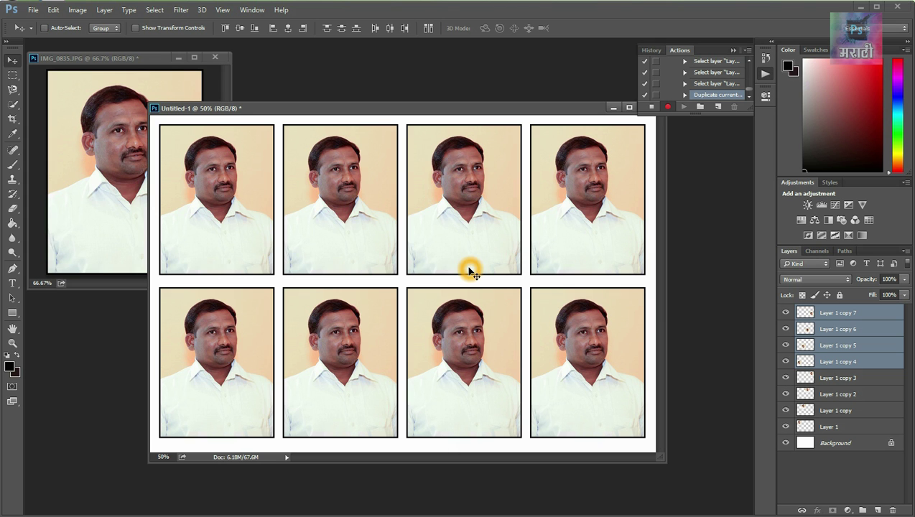
Stop recording the action and close the Untitled-1 sheet without saving it.
{"action": "left_click", "coordinate": [650, 108]}
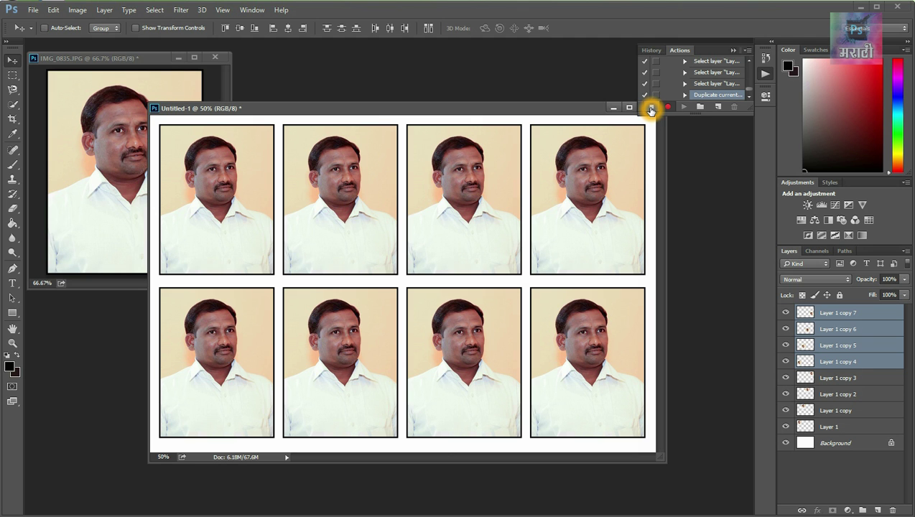
{"action": "left_click", "coordinate": [650, 108]}
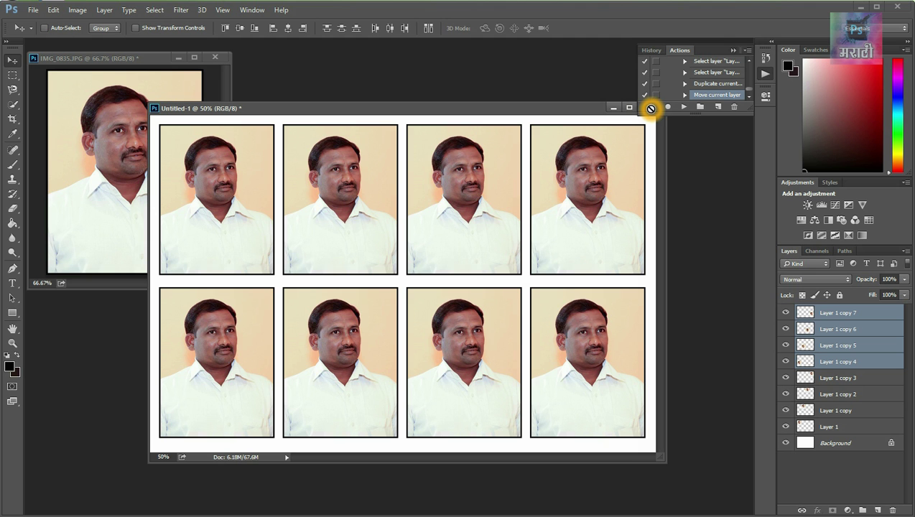
{"action": "left_click", "coordinate": [469, 240]}
{"action": "left_click_drag", "start_coordinate": [559, 110], "coordinate": [506, 163]}
{"action": "left_click", "coordinate": [596, 160]}
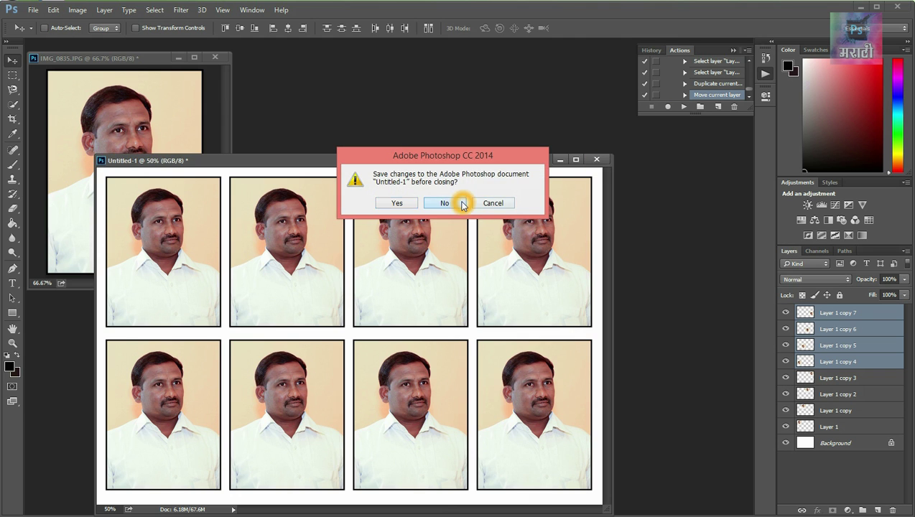
{"action": "left_click", "coordinate": [462, 204]}
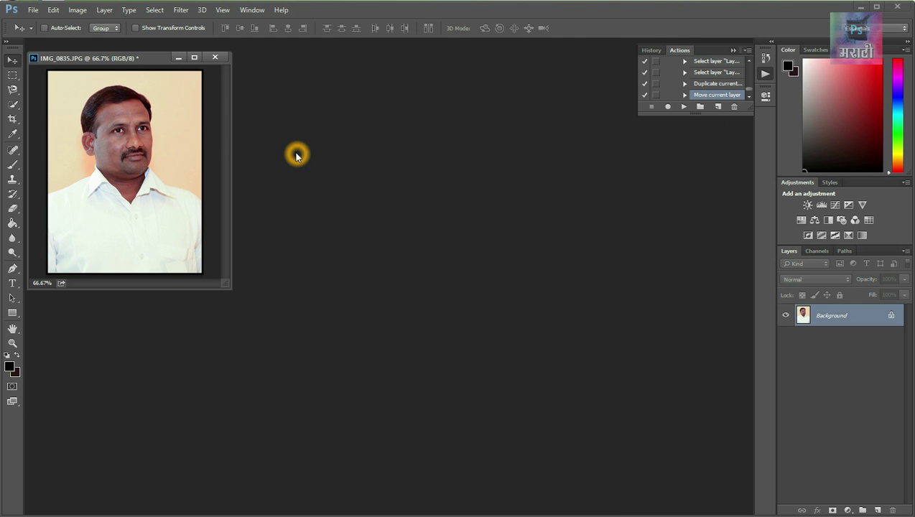
Revert IMG_0835.JPG through its history to the state before the border stroke was applied.
{"action": "left_click", "coordinate": [132, 62]}
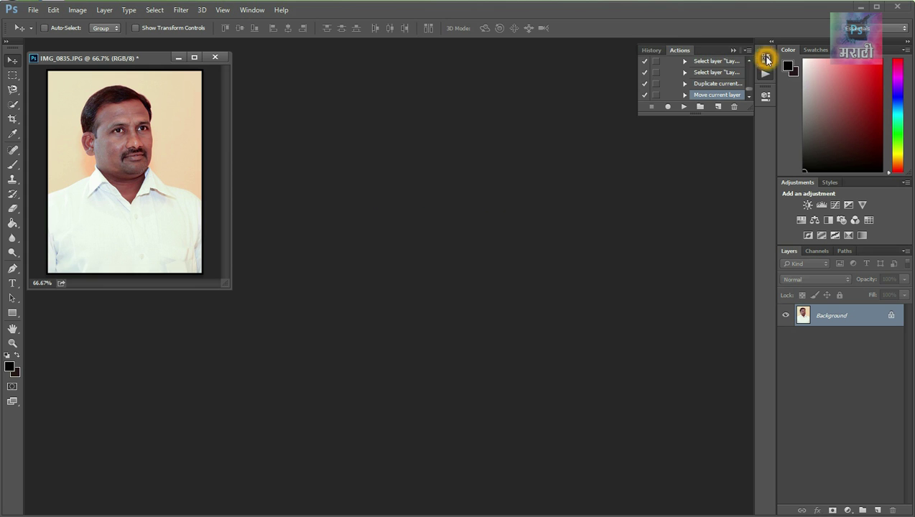
{"action": "left_click", "coordinate": [766, 60]}
{"action": "left_click_drag", "start_coordinate": [749, 72], "coordinate": [749, 95]}
{"action": "left_click", "coordinate": [684, 71]}
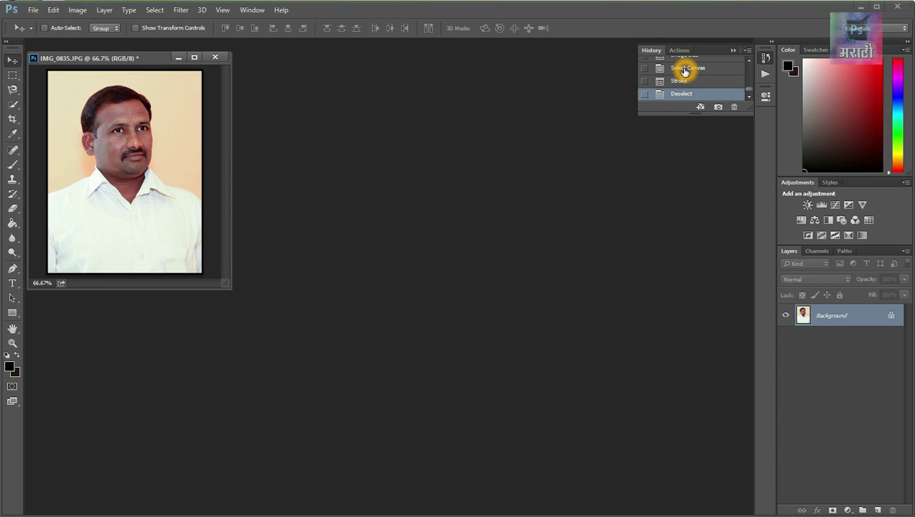
{"action": "left_click", "coordinate": [684, 71]}
{"action": "scroll", "coordinate": [710, 80], "scroll_direction": "up", "scroll_amount": 1}
{"action": "left_click", "coordinate": [711, 71]}
{"action": "left_click", "coordinate": [759, 66]}
Play the PP action on the portrait to generate the passport photo sheet, and float the resulting Untitled-1 document in its own window.
{"action": "left_click", "coordinate": [229, 287]}
{"action": "left_click_drag", "start_coordinate": [229, 287], "coordinate": [225, 296]}
{"action": "key", "text": "F8"}
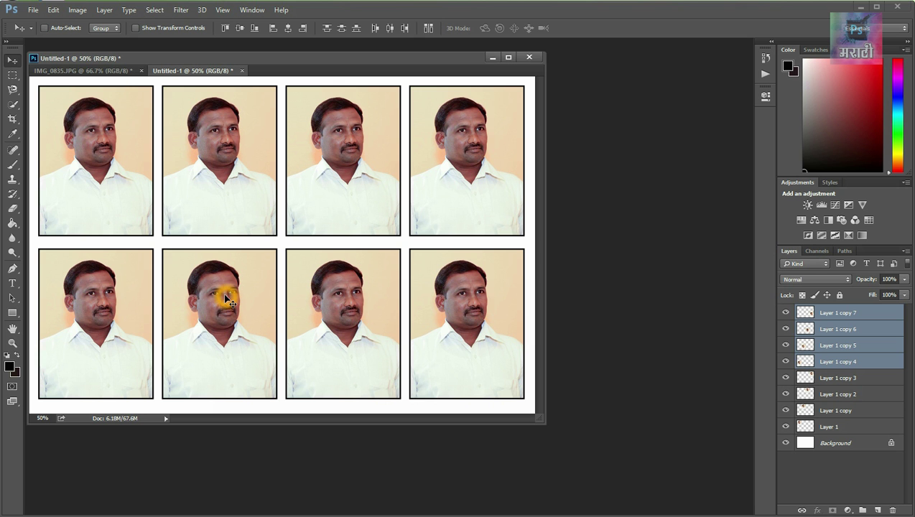
{"action": "mouse_move", "coordinate": [196, 71]}
{"action": "left_mouse_down"}
{"action": "mouse_move", "coordinate": [245, 90]}
{"action": "mouse_move", "coordinate": [241, 98]}
{"action": "mouse_move", "coordinate": [201, 79]}
{"action": "left_mouse_up"}
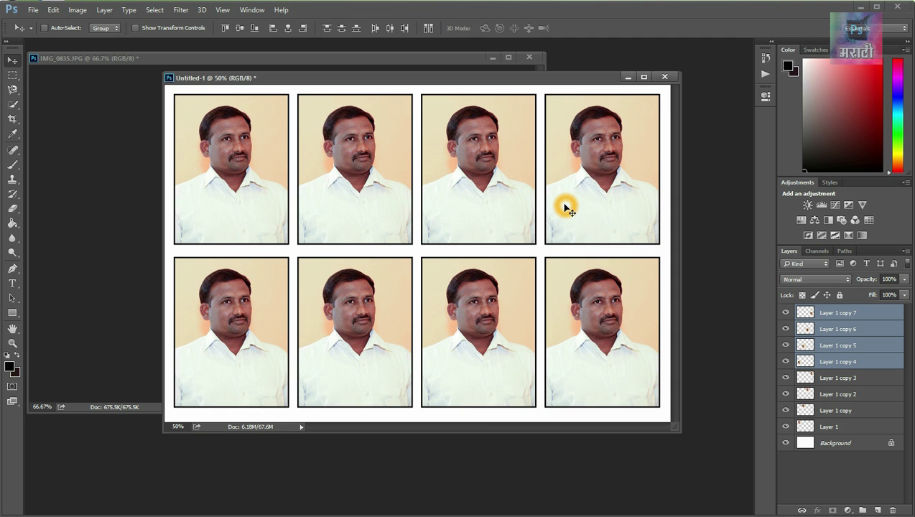
Review the recorded steps of the PP action and move the floating Untitled-1 sheet slightly lower in the workspace.
{"action": "left_click", "coordinate": [765, 73]}
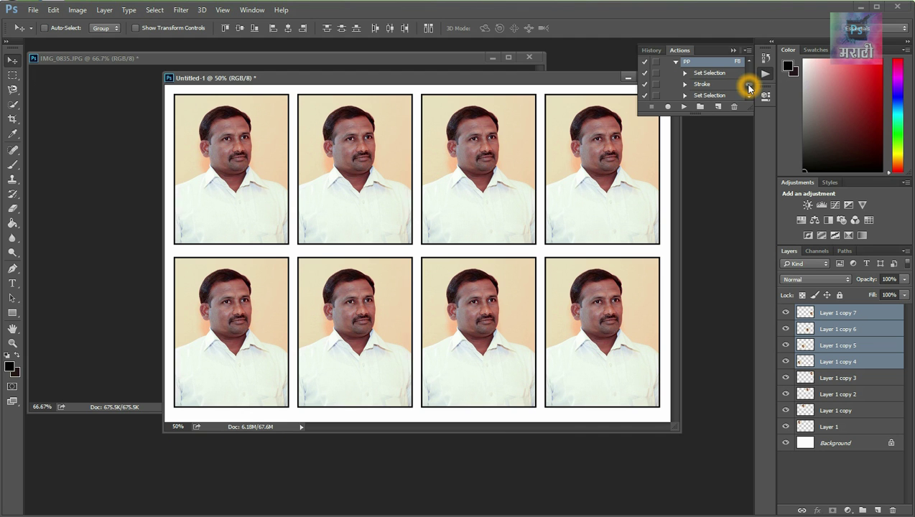
{"action": "scroll", "coordinate": [749, 88], "scroll_direction": "down", "scroll_amount": 2}
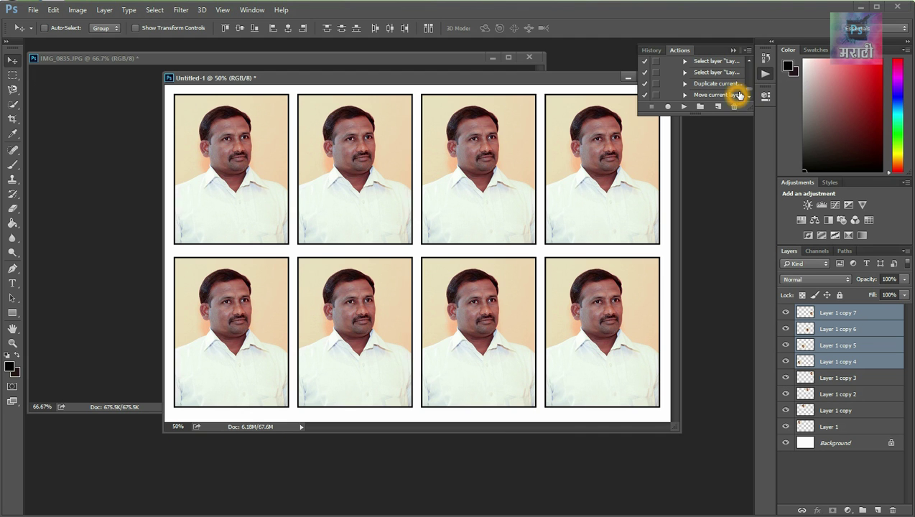
{"action": "scroll", "coordinate": [749, 89], "scroll_direction": "down", "scroll_amount": 3}
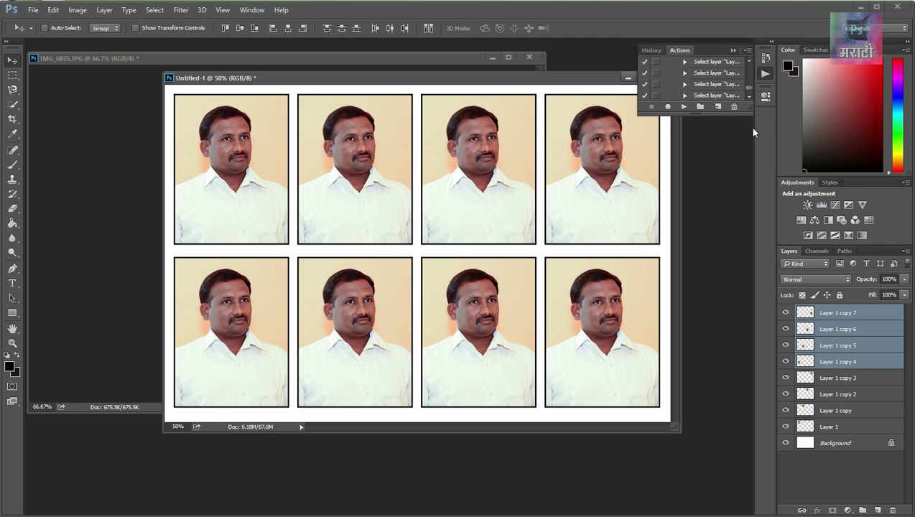
{"action": "left_click", "coordinate": [764, 74]}
{"action": "left_click_drag", "start_coordinate": [502, 80], "coordinate": [491, 124]}
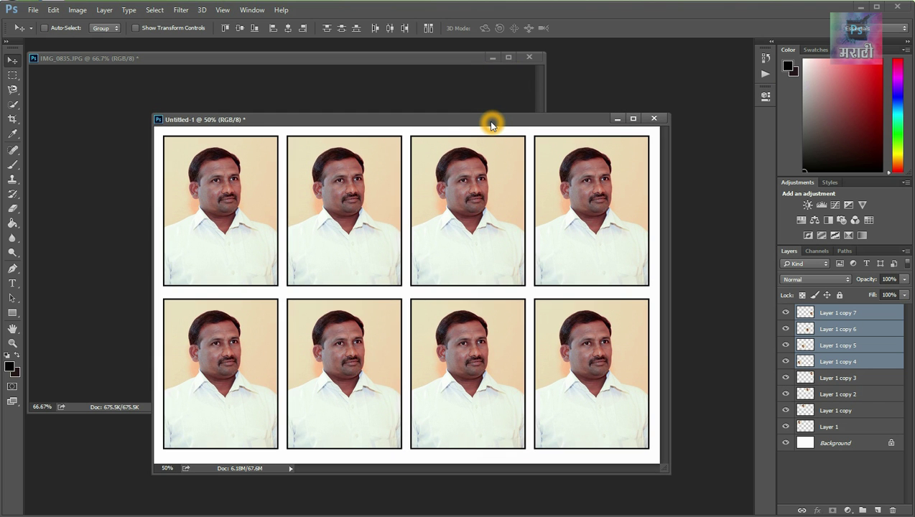